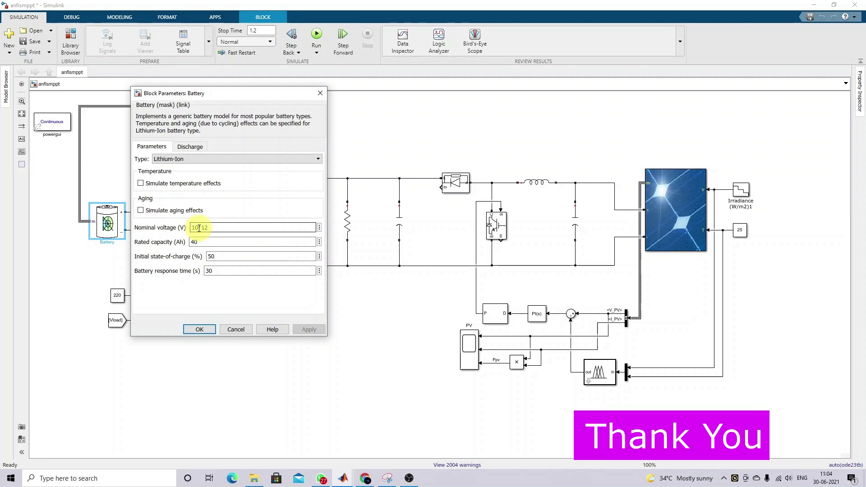
Step: Switch to MATLAB, set Vin to 10*12 in the Design_Boost.m script and save the script
{"action": "left_click", "coordinate": [199, 330]}
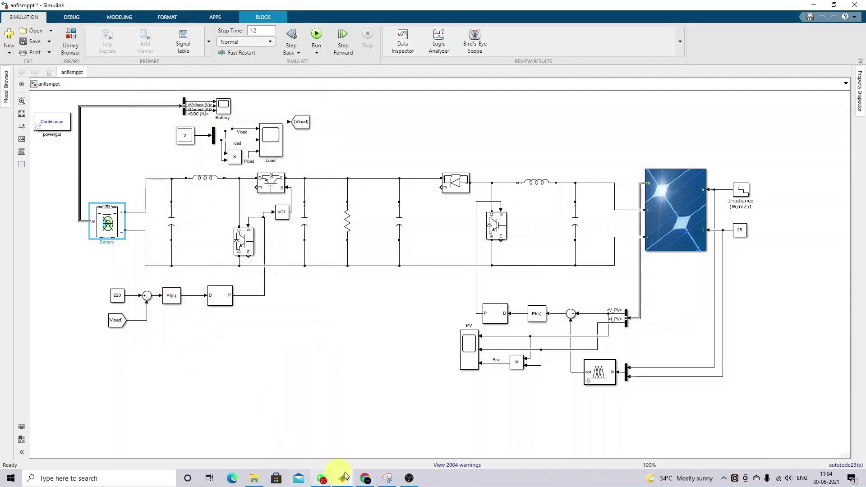
{"action": "mouse_move", "coordinate": [343, 479]}
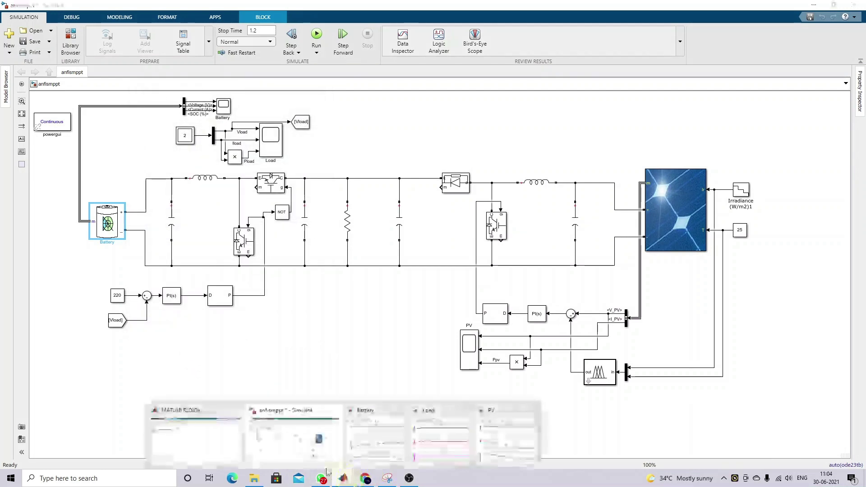
{"action": "left_click", "coordinate": [181, 422]}
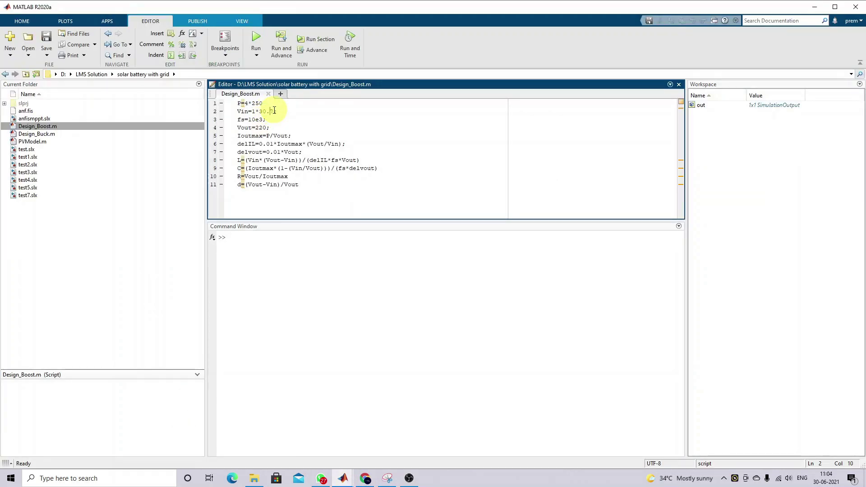
{"action": "left_click_drag", "start_coordinate": [274, 111], "coordinate": [238, 111]}
{"action": "left_click", "coordinate": [318, 122]}
{"action": "left_click_drag", "start_coordinate": [274, 111], "coordinate": [256, 111]}
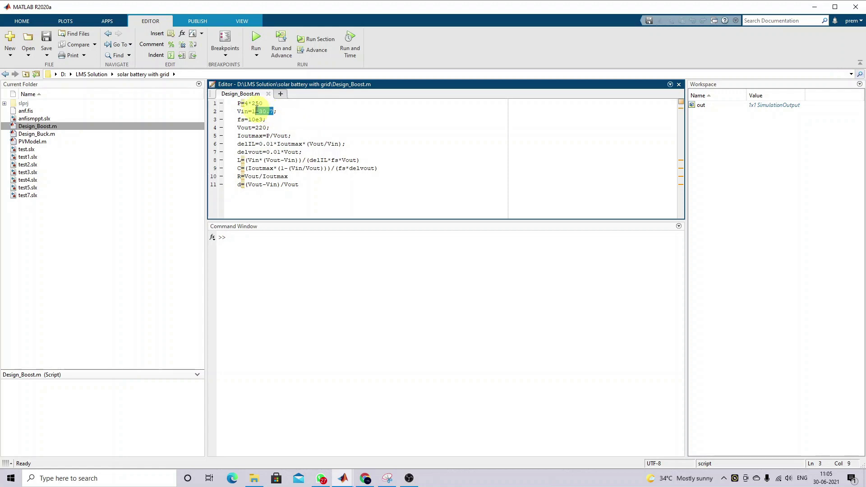
{"action": "type", "text": "12"}
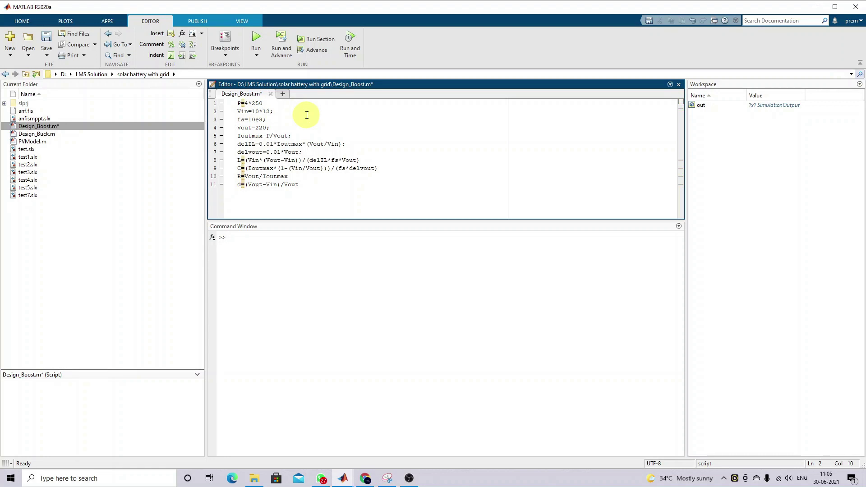
{"action": "left_click", "coordinate": [269, 128]}
{"action": "left_click_drag", "start_coordinate": [266, 119], "coordinate": [236, 119]}
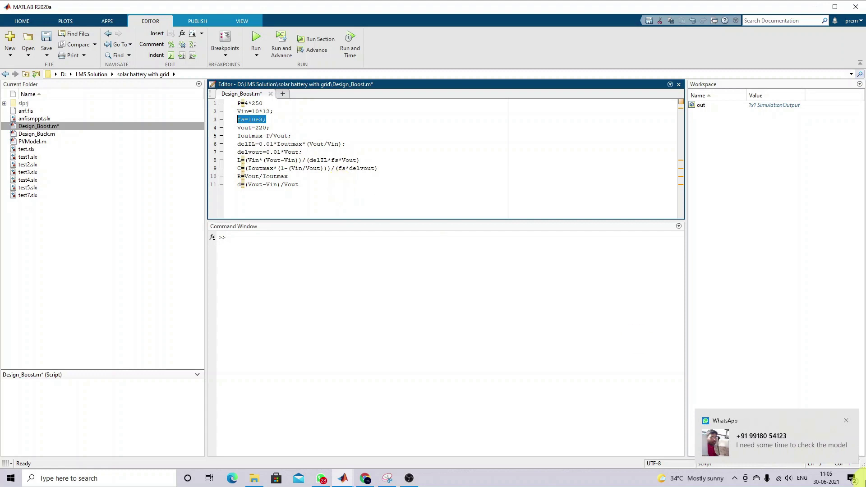
{"action": "left_click", "coordinate": [846, 420]}
{"action": "key", "text": "ctrl+s"}
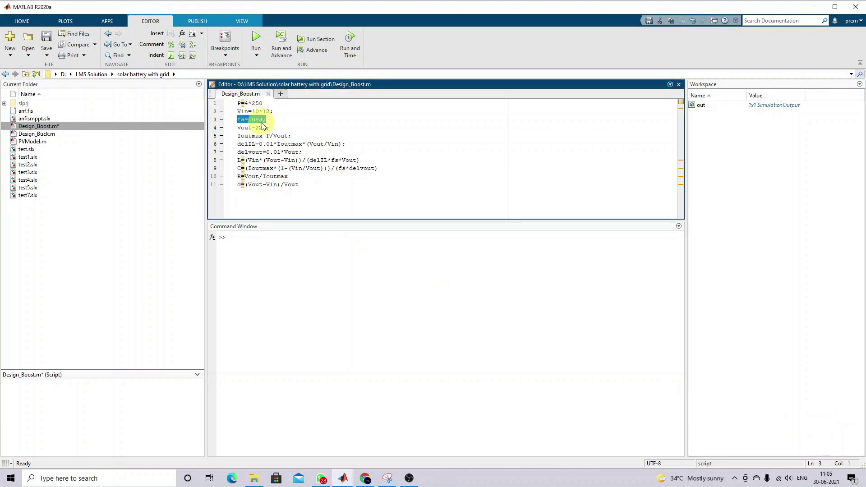
Step: Review the output voltage, ripple and inductance formulas in Design_Boost.m and run the script
{"action": "left_click_drag", "start_coordinate": [272, 128], "coordinate": [238, 129]}
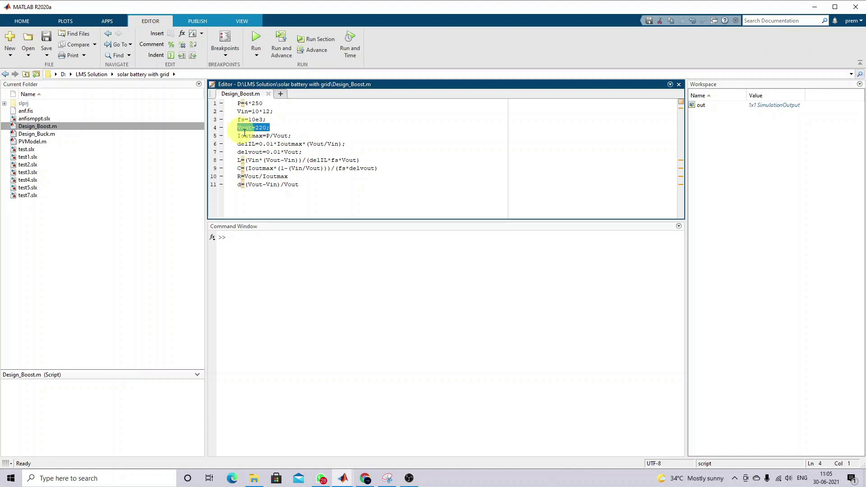
{"action": "left_click_drag", "start_coordinate": [292, 136], "coordinate": [346, 144]}
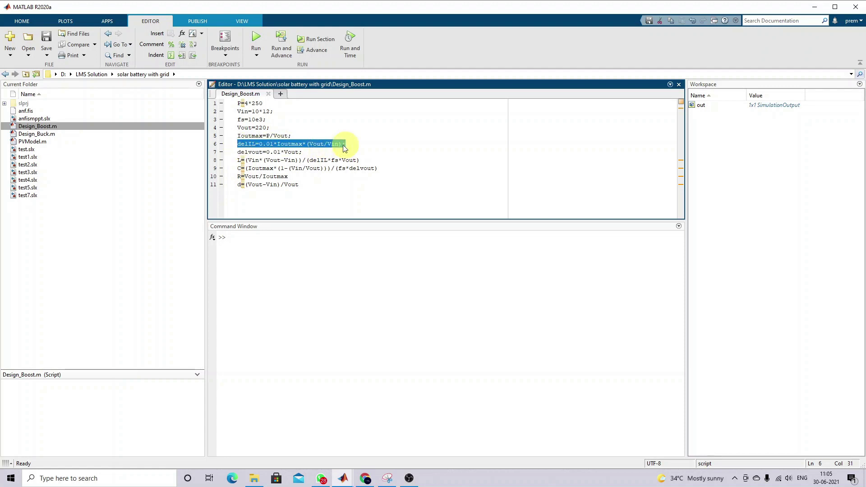
{"action": "left_click_drag", "start_coordinate": [236, 152], "coordinate": [307, 154]}
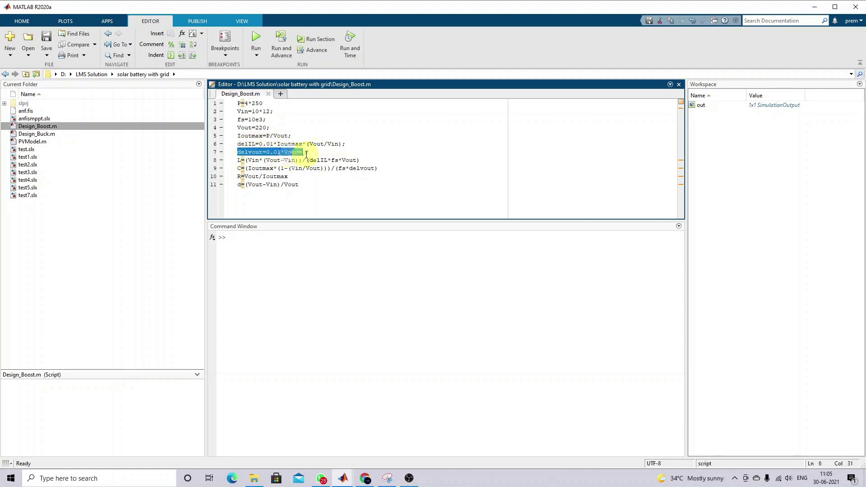
{"action": "left_click_drag", "start_coordinate": [238, 160], "coordinate": [360, 161]}
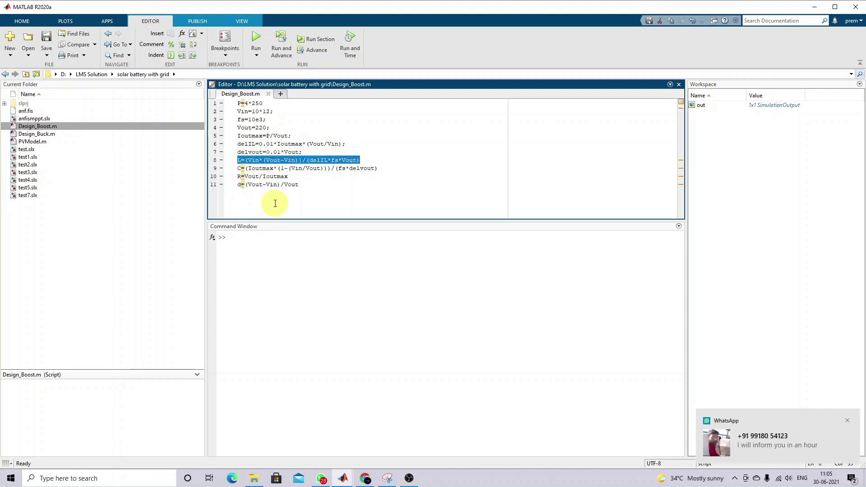
{"action": "left_click", "coordinate": [846, 424]}
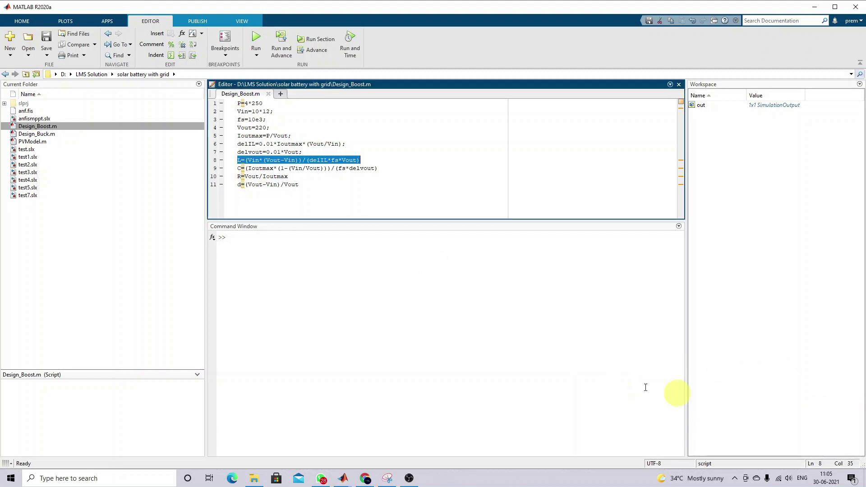
{"action": "left_click", "coordinate": [307, 184]}
{"action": "left_click", "coordinate": [254, 54]}
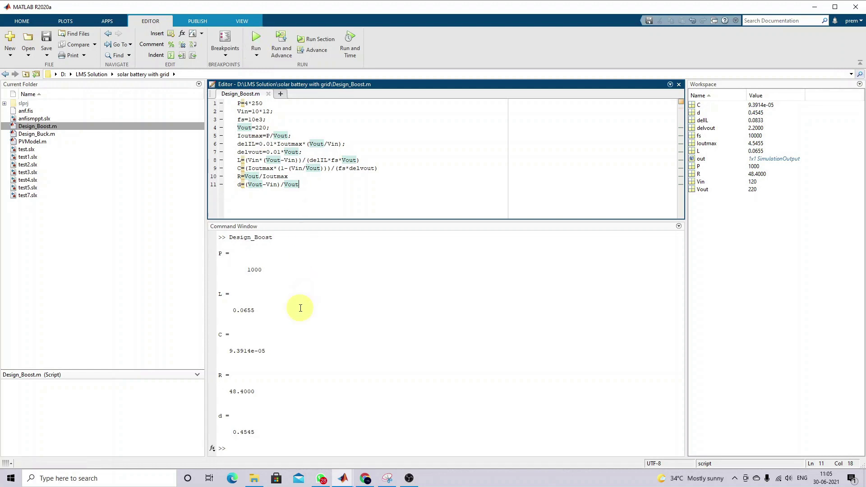
Step: Examine the calculated inductance L, capacitance C, resistance R and duty cycle d in the script output
{"action": "left_click", "coordinate": [260, 312]}
{"action": "left_click_drag", "start_coordinate": [261, 312], "coordinate": [233, 311]}
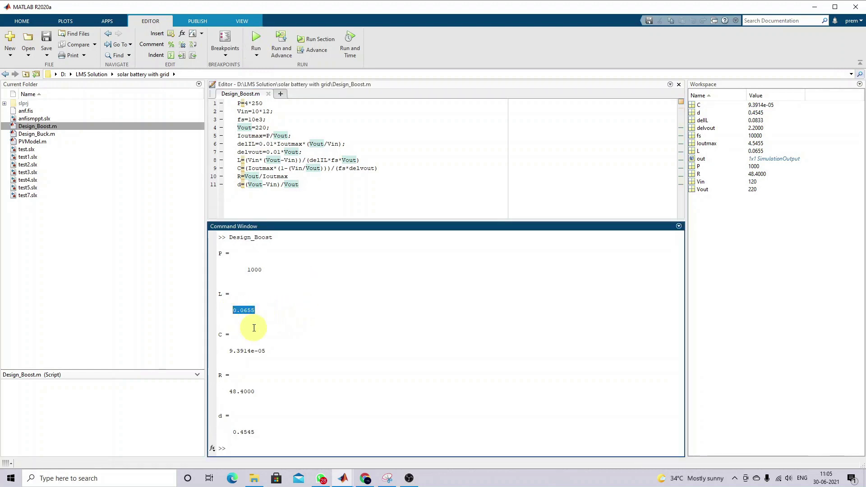
{"action": "left_click_drag", "start_coordinate": [267, 352], "coordinate": [229, 351]}
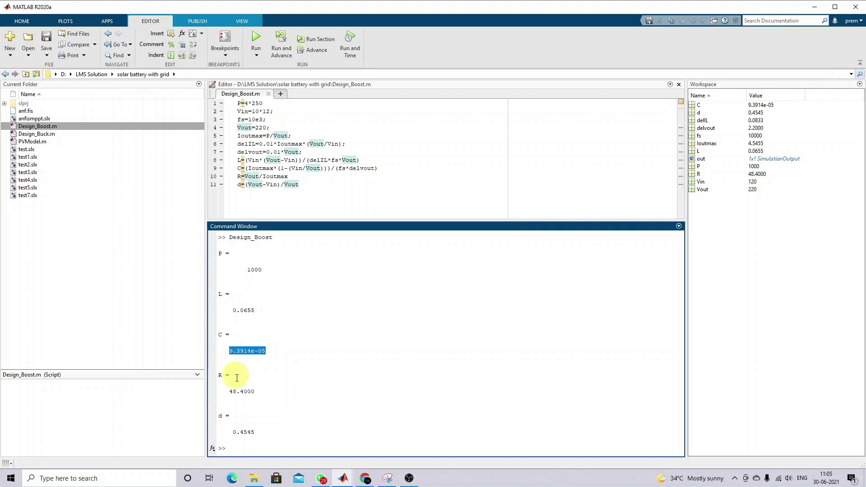
{"action": "left_click_drag", "start_coordinate": [256, 392], "coordinate": [229, 392]}
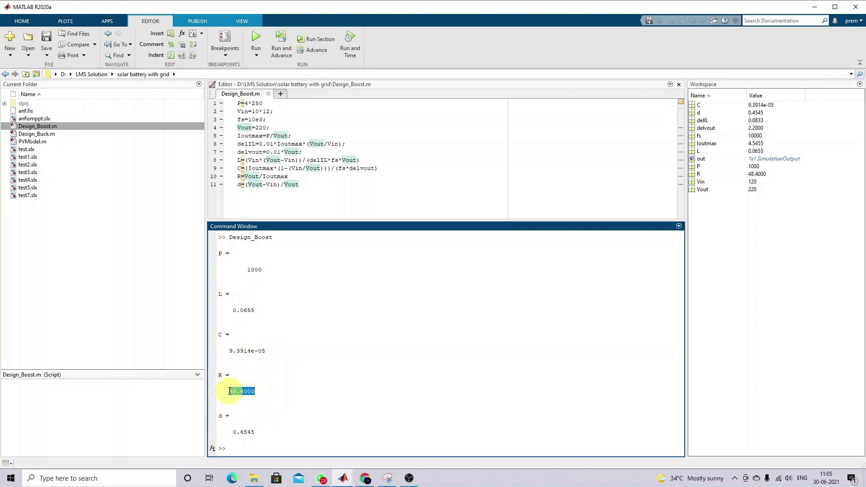
{"action": "left_click_drag", "start_coordinate": [256, 433], "coordinate": [227, 431]}
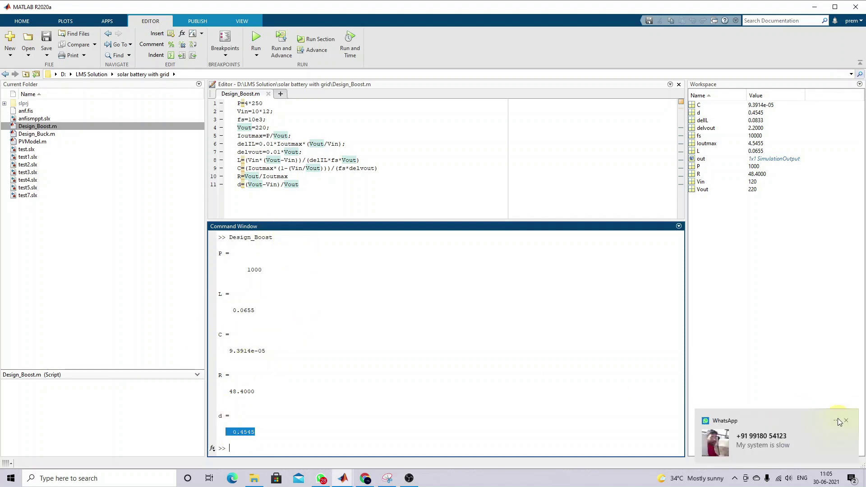
{"action": "left_click", "coordinate": [847, 422]}
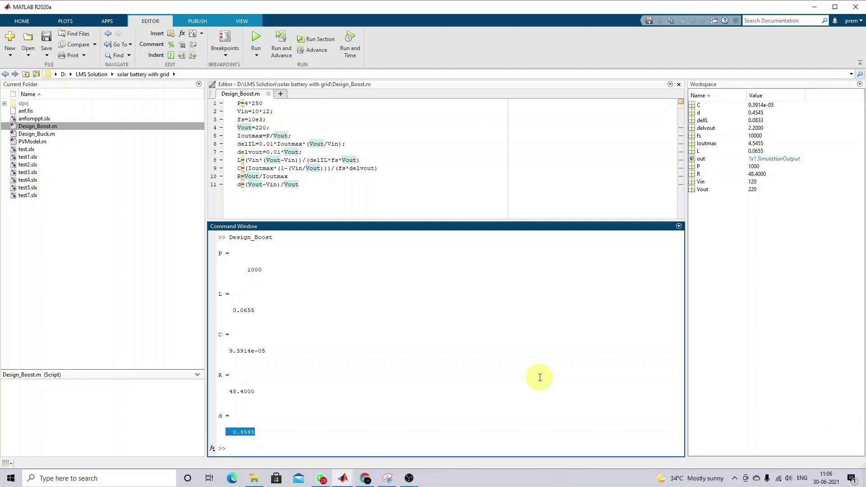
Step: Return to the anfismppt Simulink model and check the battery's nominal voltage, rated capacity and initial state-of-charge
{"action": "mouse_move", "coordinate": [343, 477]}
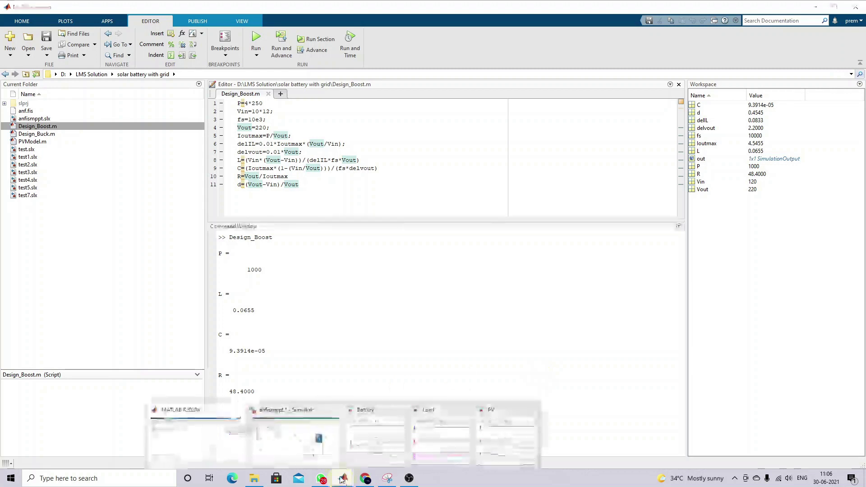
{"action": "left_click", "coordinate": [291, 447]}
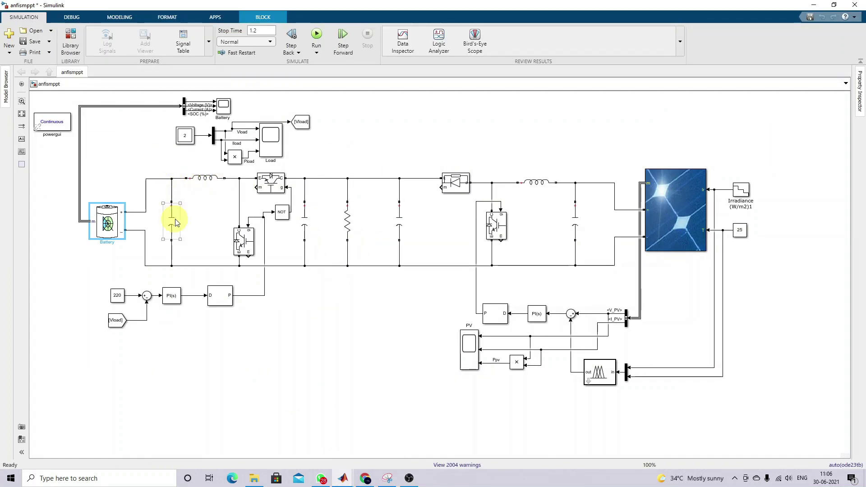
{"action": "double_click", "coordinate": [112, 228]}
{"action": "double_click", "coordinate": [219, 227]}
{"action": "double_click", "coordinate": [219, 242]}
{"action": "left_click", "coordinate": [323, 479]}
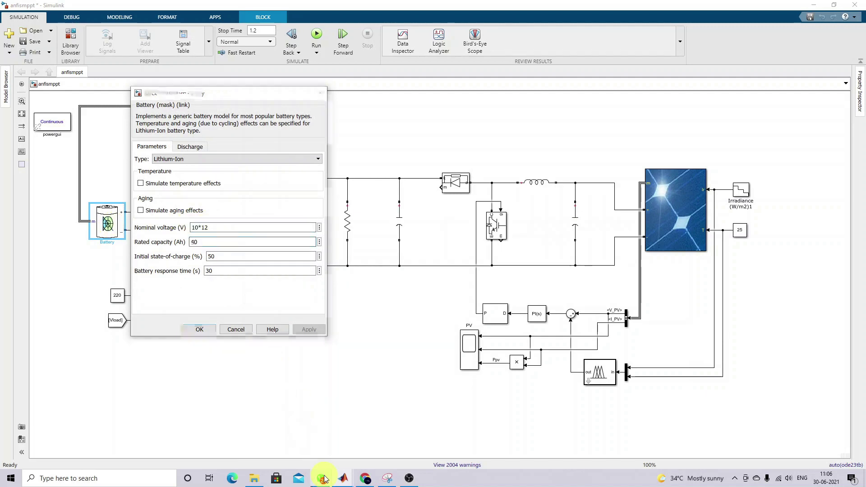
{"action": "left_click", "coordinate": [857, 6]}
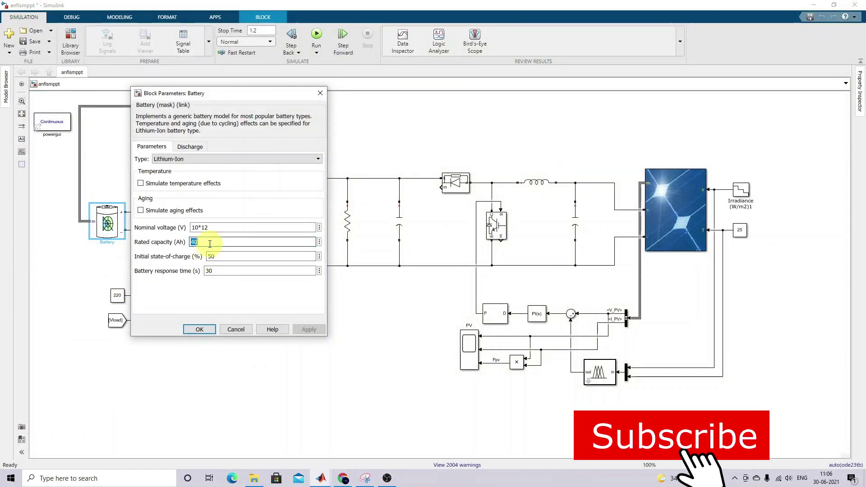
{"action": "double_click", "coordinate": [219, 256]}
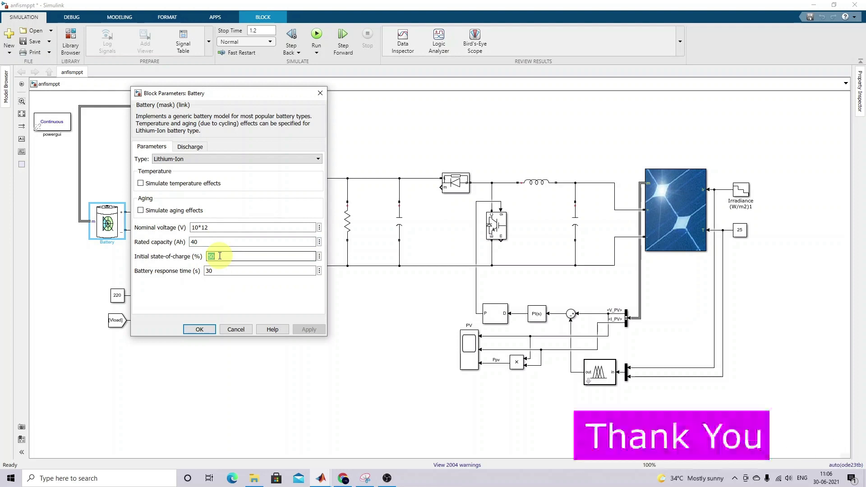
{"action": "left_click", "coordinate": [203, 328]}
Step: Compare the capacitance of the capacitor beside the battery in Simulink with the calculated C in MATLAB
{"action": "left_click", "coordinate": [171, 223]}
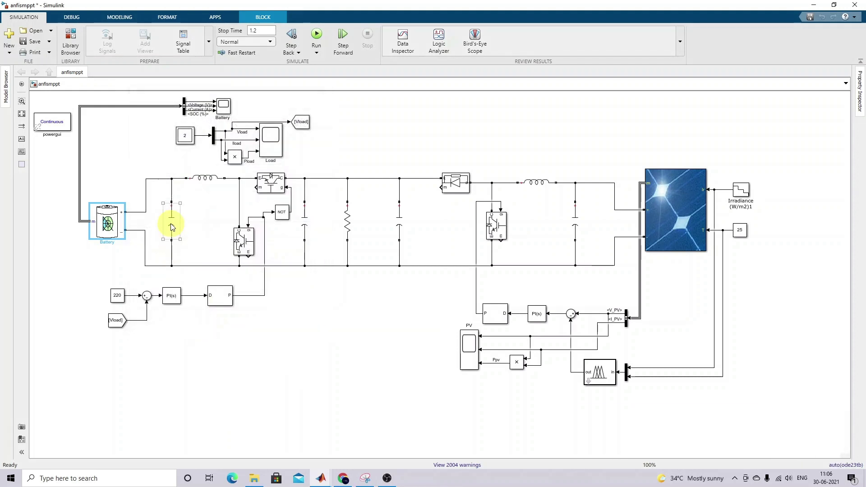
{"action": "double_click", "coordinate": [172, 227]}
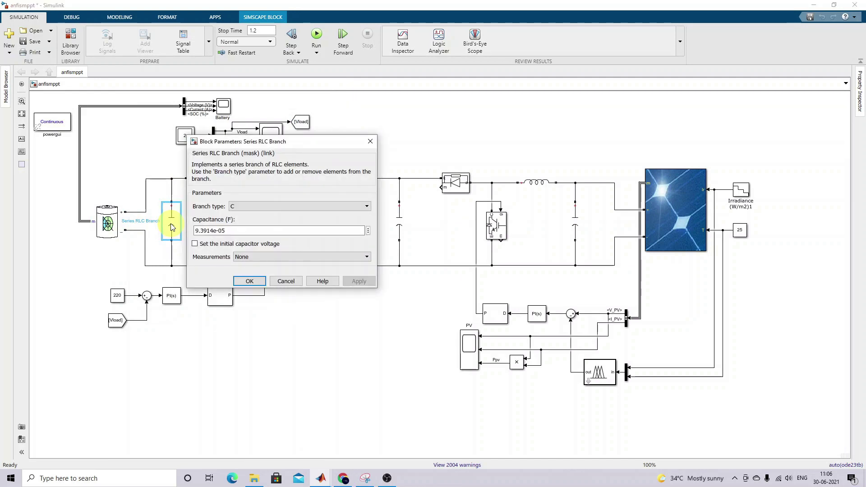
{"action": "left_click", "coordinate": [250, 281]}
{"action": "mouse_move", "coordinate": [318, 481]}
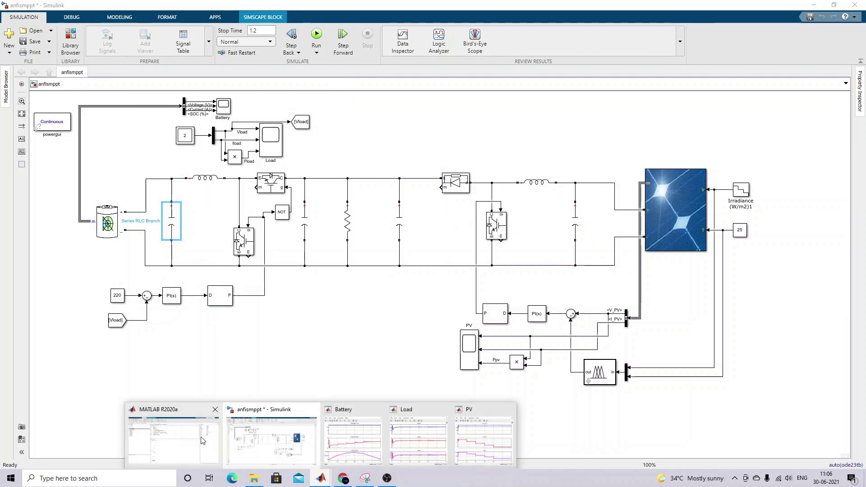
{"action": "left_click", "coordinate": [185, 438]}
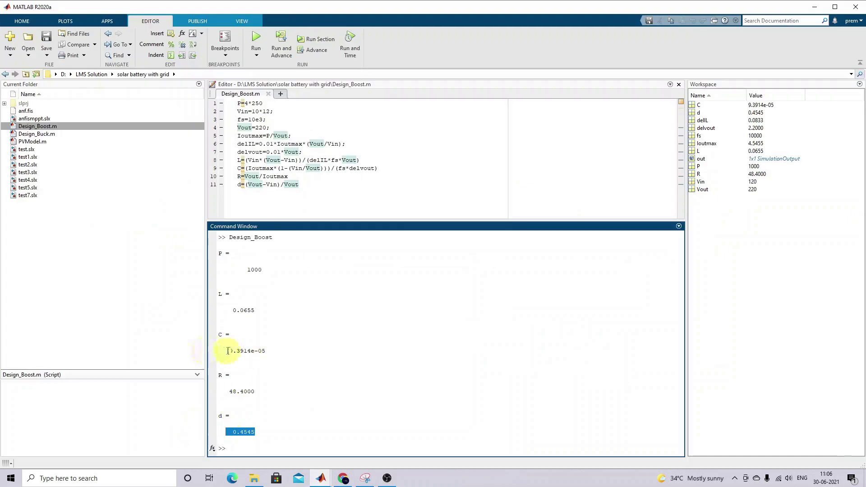
{"action": "left_click_drag", "start_coordinate": [228, 351], "coordinate": [268, 351]}
{"action": "mouse_move", "coordinate": [318, 478]}
{"action": "left_click", "coordinate": [271, 439]}
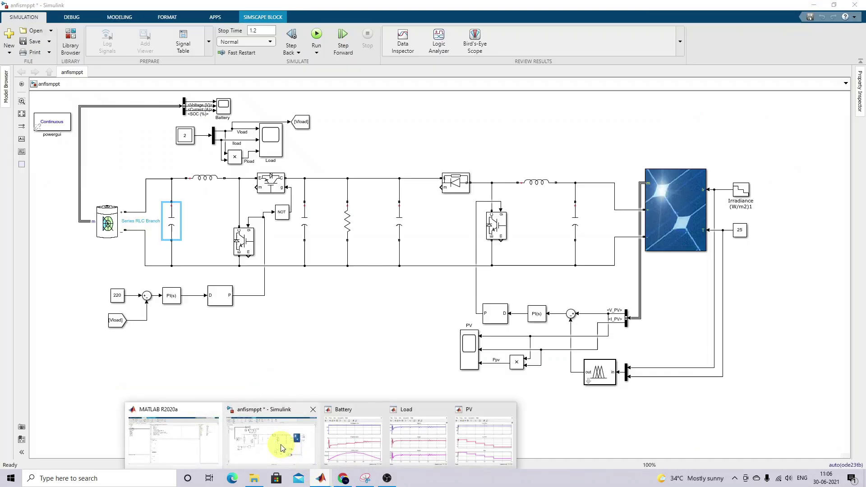
{"action": "double_click", "coordinate": [174, 220]}
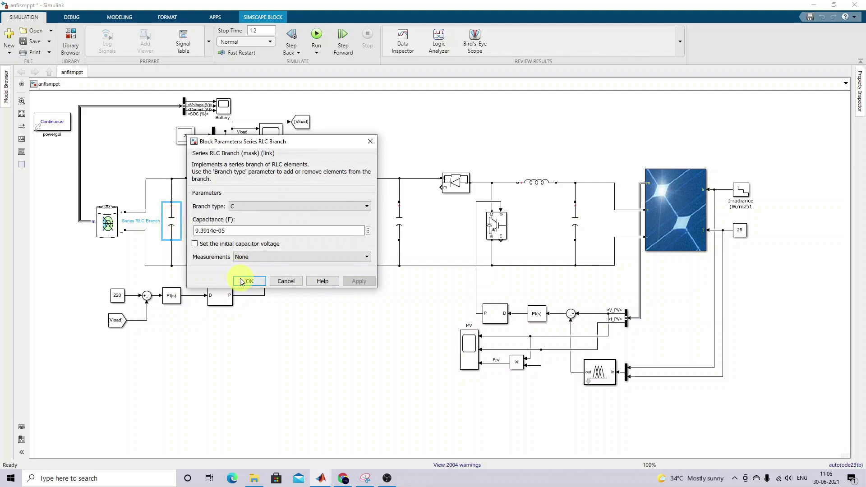
{"action": "left_click", "coordinate": [247, 282]}
Step: Compare the inductance of the battery-side converter's inductor in Simulink with the calculated L in MATLAB
{"action": "double_click", "coordinate": [206, 178]}
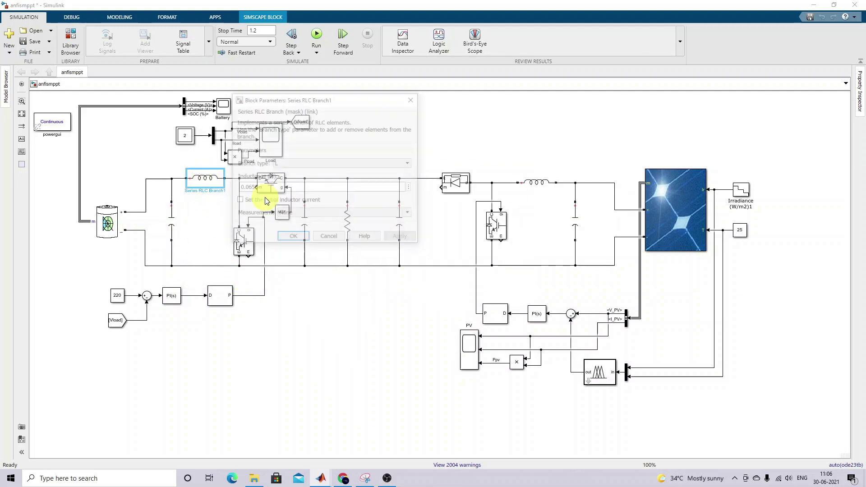
{"action": "double_click", "coordinate": [247, 186]}
{"action": "key", "text": "ctrl+v"}
{"action": "left_click", "coordinate": [293, 236]}
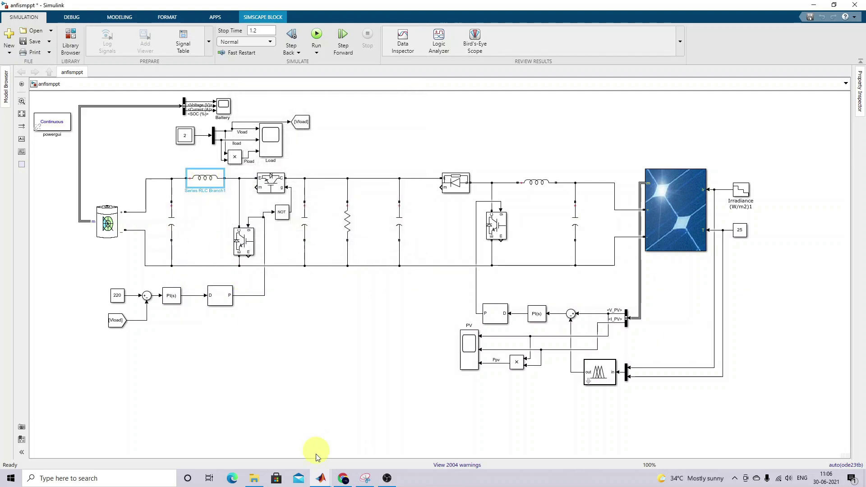
{"action": "mouse_move", "coordinate": [321, 479]}
{"action": "left_click", "coordinate": [181, 445]}
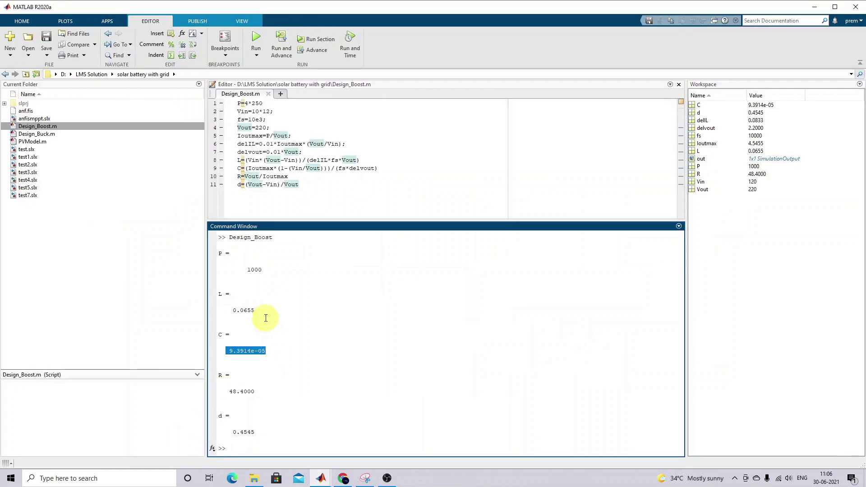
{"action": "double_click", "coordinate": [253, 310]}
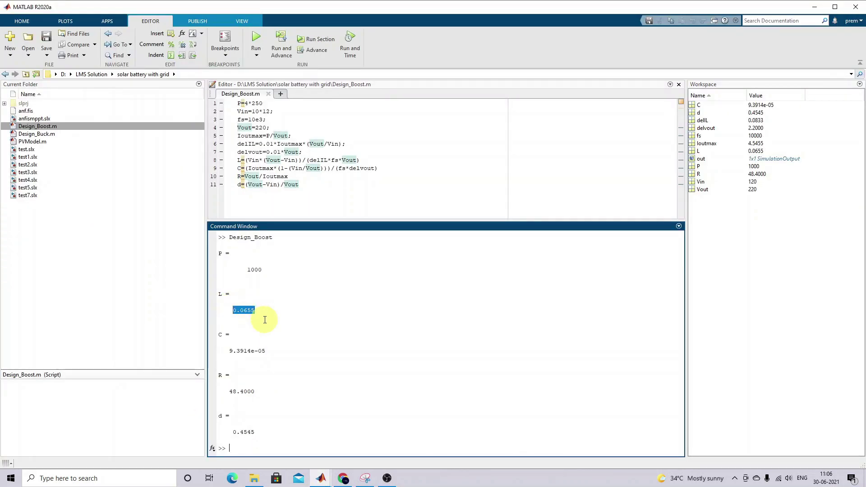
{"action": "mouse_move", "coordinate": [320, 478]}
{"action": "left_click", "coordinate": [266, 437]}
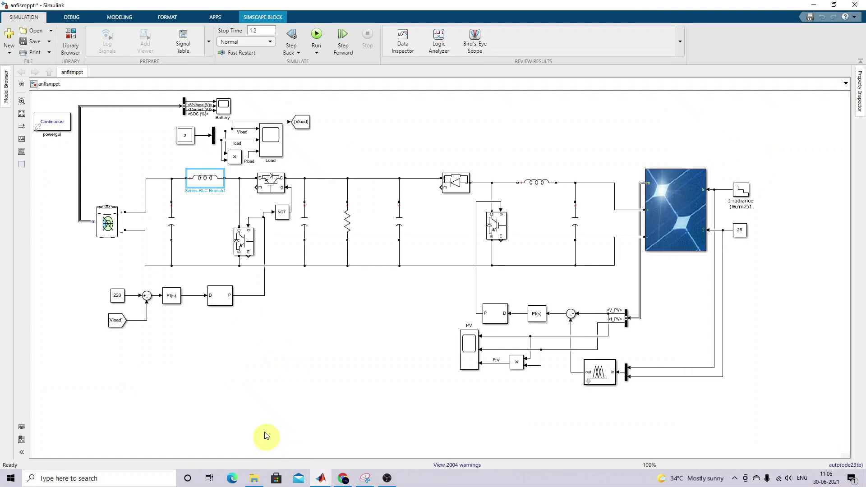
Step: Inspect the two IGBT switches of the battery-side converter
{"action": "left_click", "coordinate": [244, 240]}
{"action": "left_click", "coordinate": [265, 192]}
{"action": "left_click", "coordinate": [249, 235]}
{"action": "left_click", "coordinate": [269, 189]}
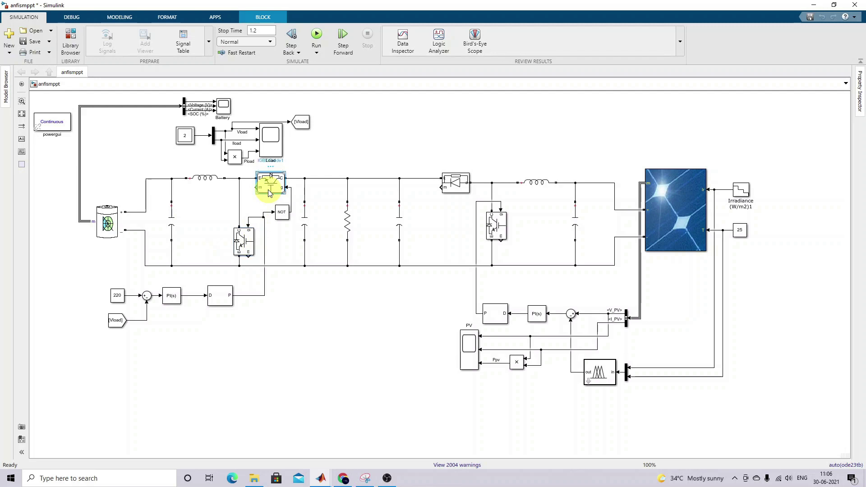
Step: Check the capacitance of the battery-side converter's output capacitor, between its switches and the load resistor
{"action": "double_click", "coordinate": [305, 225]}
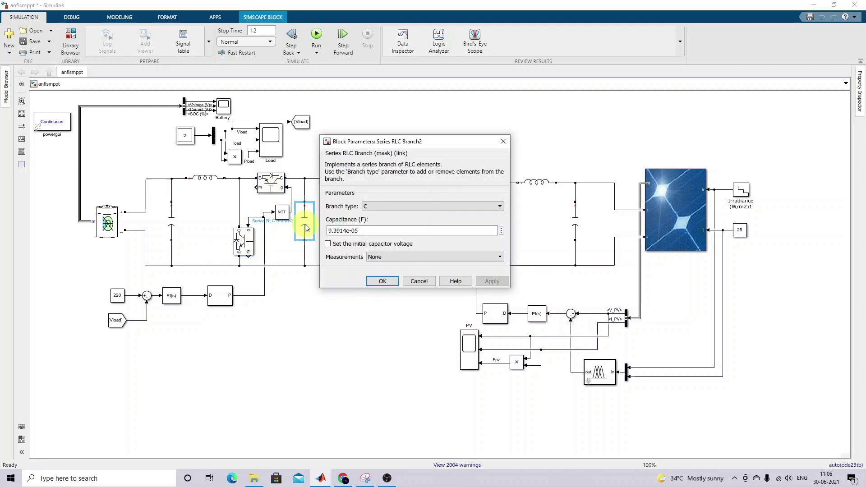
{"action": "double_click", "coordinate": [366, 231]}
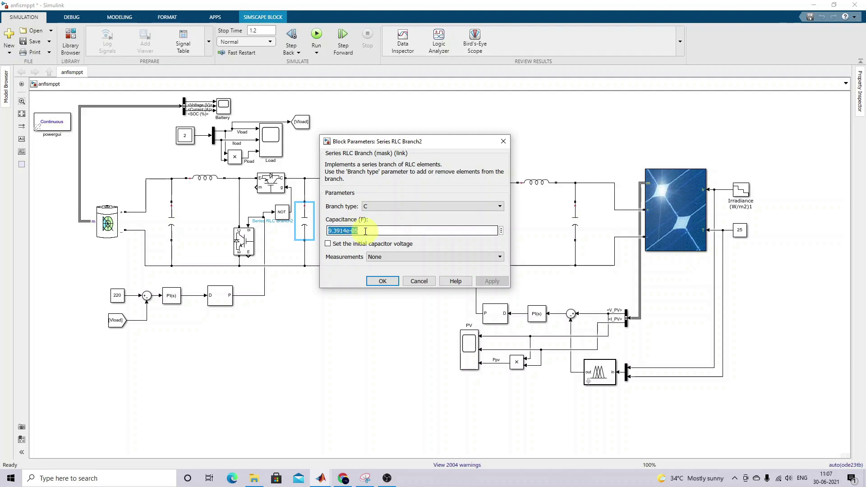
{"action": "left_click", "coordinate": [383, 281]}
Step: Check the load resistor's resistance and its measurements setting
{"action": "double_click", "coordinate": [349, 227]}
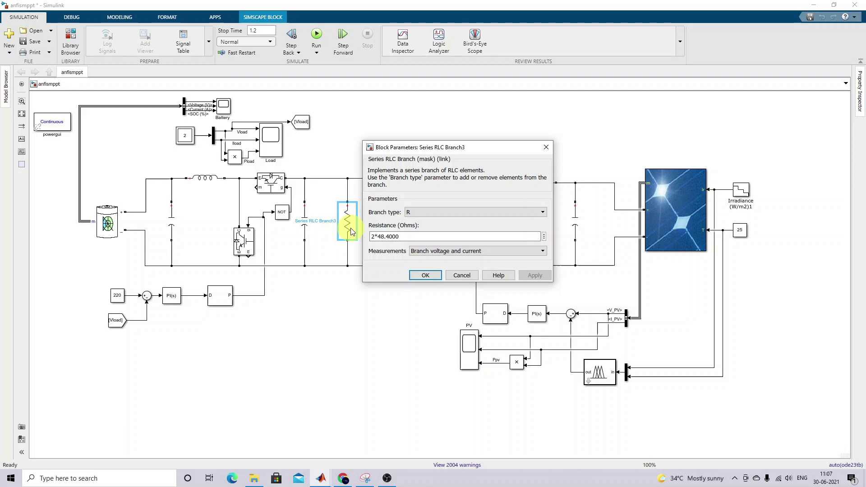
{"action": "left_click_drag", "start_coordinate": [372, 236], "coordinate": [412, 234]}
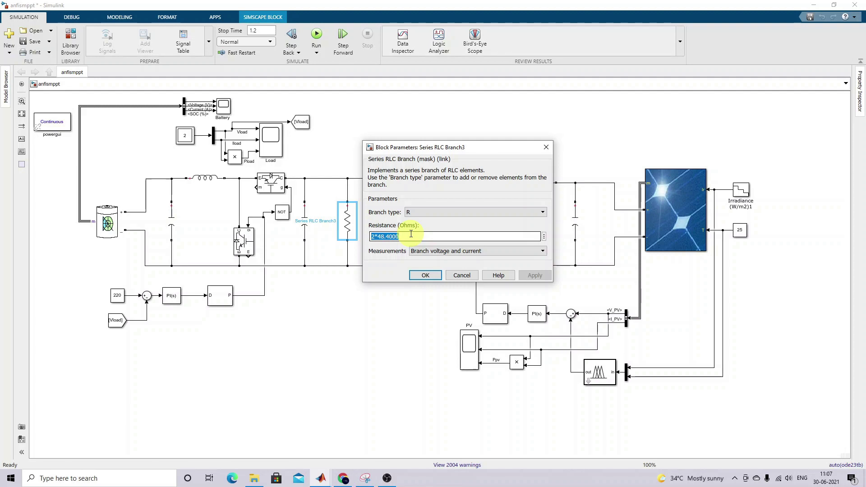
{"action": "left_click", "coordinate": [420, 275]}
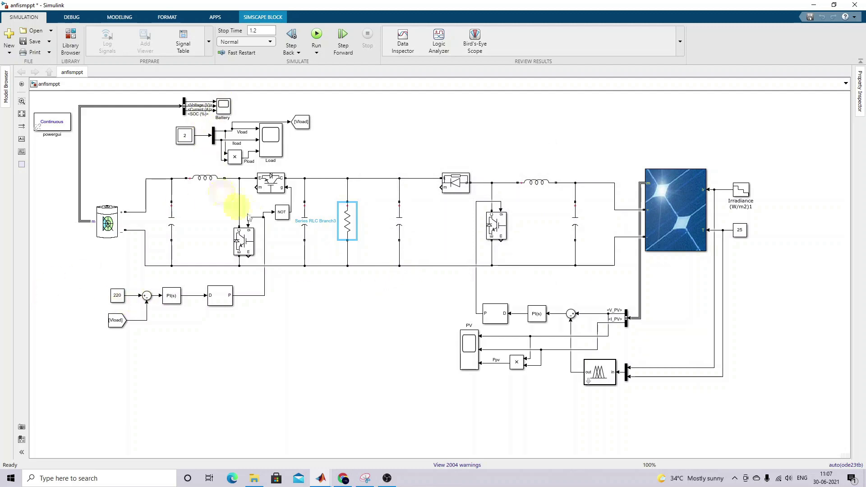
{"action": "double_click", "coordinate": [350, 229]}
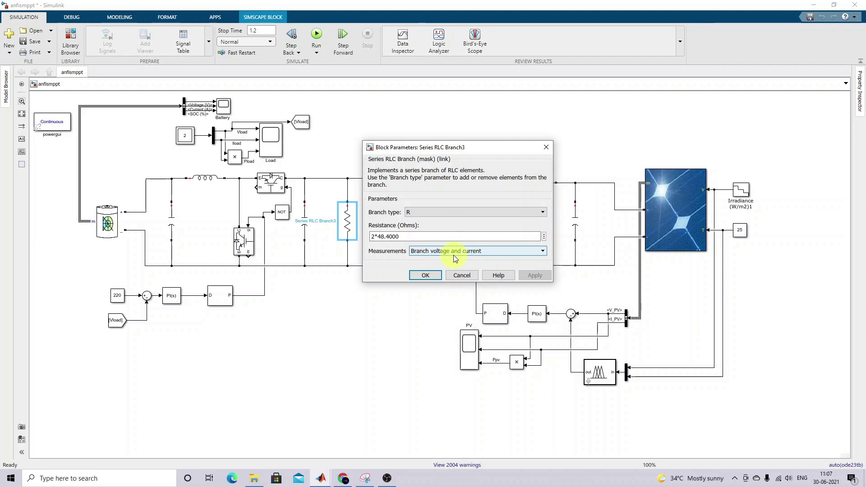
{"action": "left_click", "coordinate": [426, 274]}
Step: Open the Multimeter feeding the Load scope and add Ub and Ib of Series RLC Branch3 to its selected measurements
{"action": "left_click", "coordinate": [185, 139]}
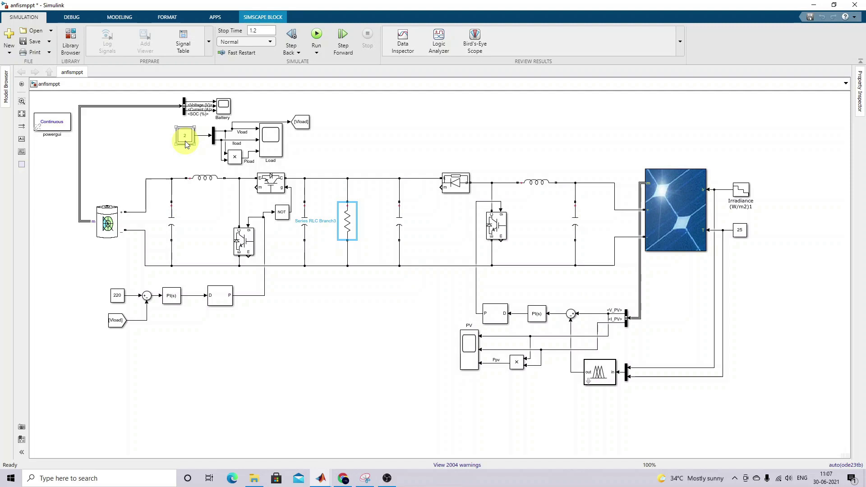
{"action": "double_click", "coordinate": [185, 140]}
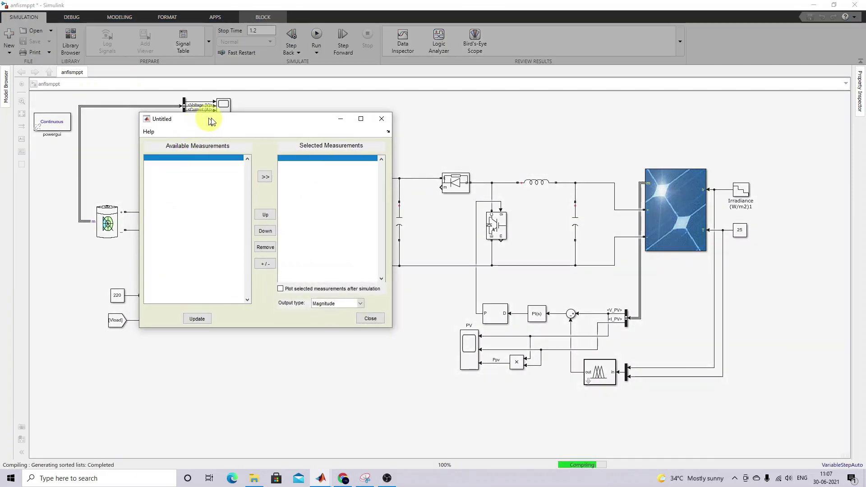
{"action": "left_click_drag", "start_coordinate": [201, 120], "coordinate": [260, 110]}
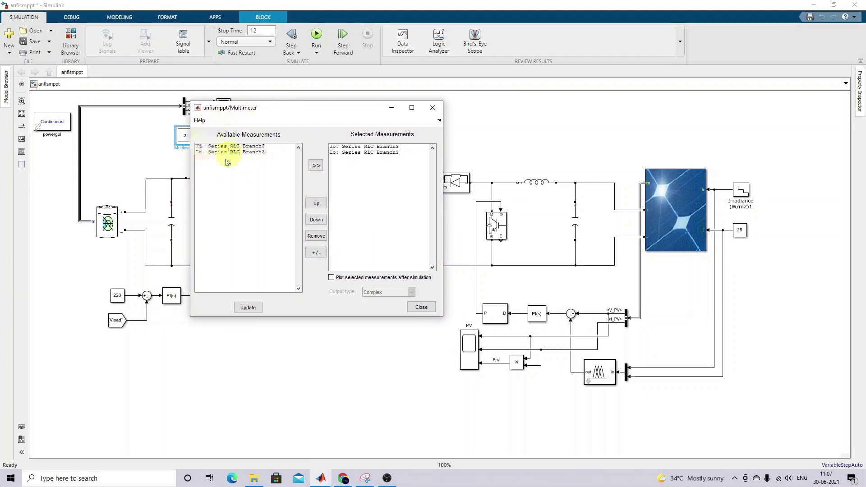
{"action": "left_click", "coordinate": [215, 147]}
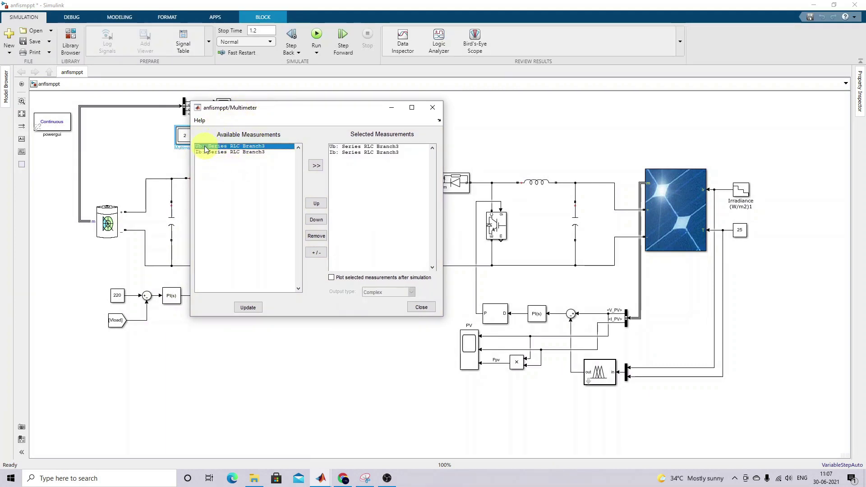
{"action": "left_click", "coordinate": [318, 166]}
{"action": "left_click", "coordinate": [247, 152]}
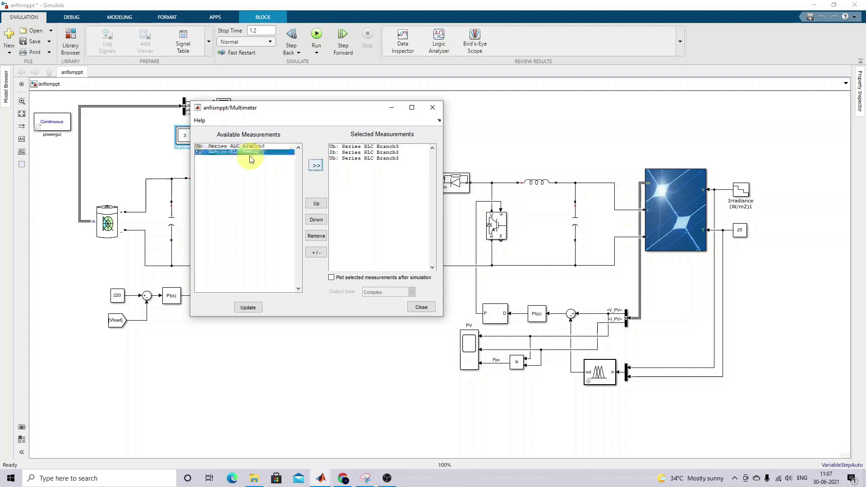
{"action": "left_click", "coordinate": [315, 167]}
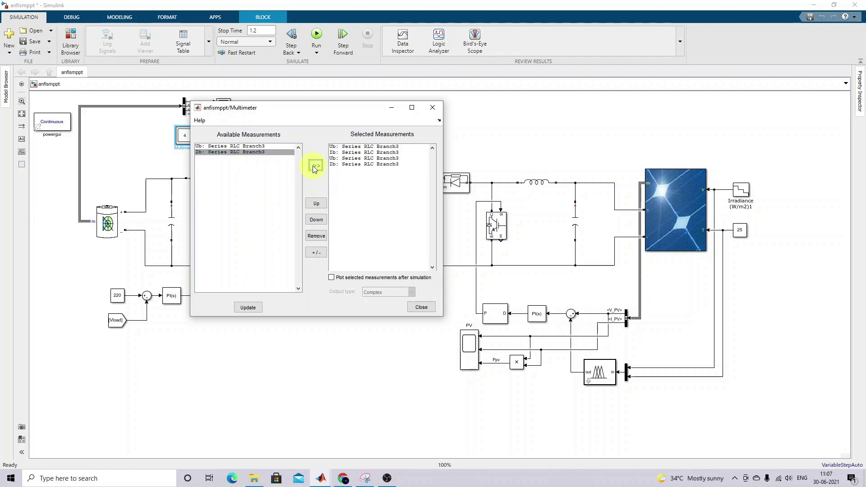
Step: Remove the two duplicate Series RLC Branch3 measurements from the Multimeter's selection and close it
{"action": "left_click", "coordinate": [361, 164]}
{"action": "left_click", "coordinate": [316, 236]}
{"action": "left_click", "coordinate": [369, 158]}
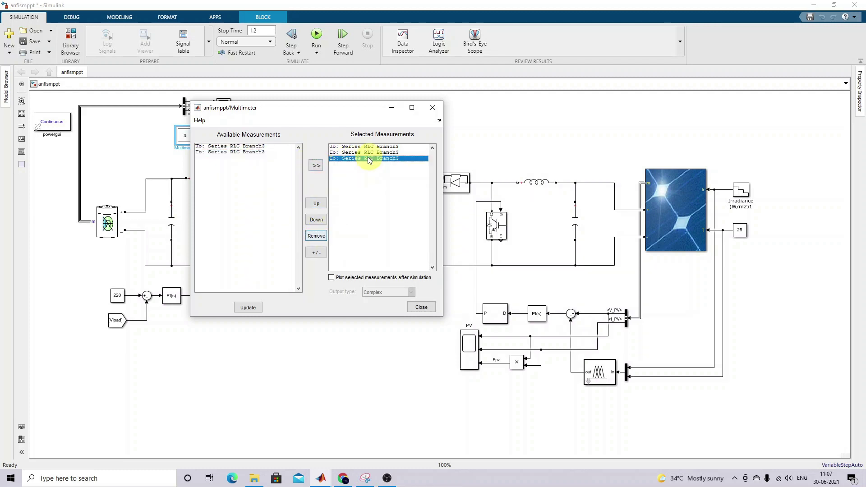
{"action": "left_click", "coordinate": [317, 239]}
{"action": "left_click", "coordinate": [422, 307]}
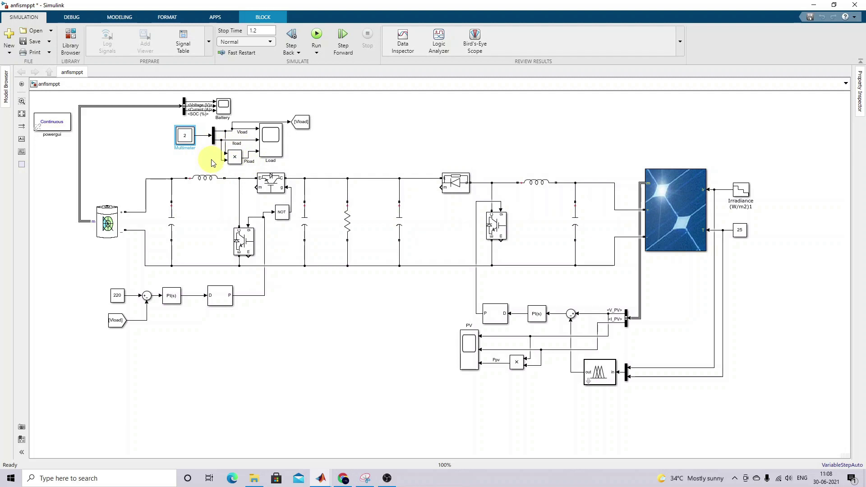
{"action": "key", "text": "ctrl+alt+g"}
{"action": "mouse_move", "coordinate": [224, 171]}
{"action": "left_mouse_down"}
{"action": "mouse_move", "coordinate": [242, 172]}
{"action": "mouse_move", "coordinate": [228, 144]}
{"action": "left_mouse_up"}
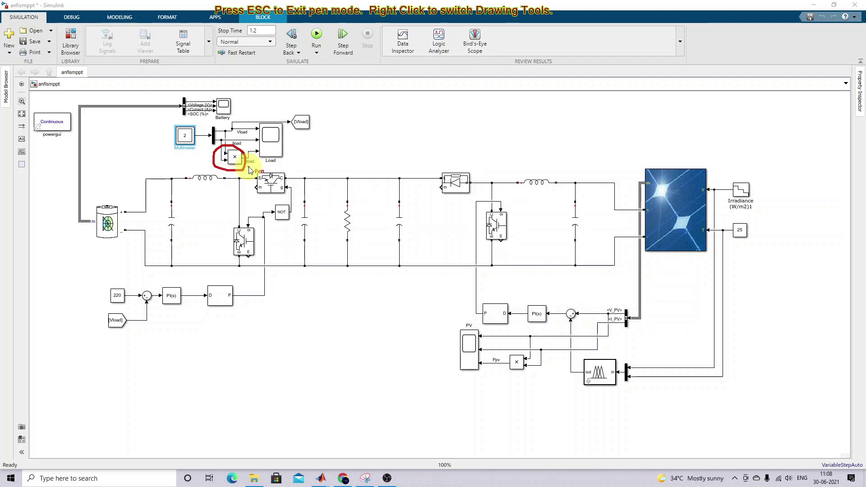
{"action": "key", "text": "Escape"}
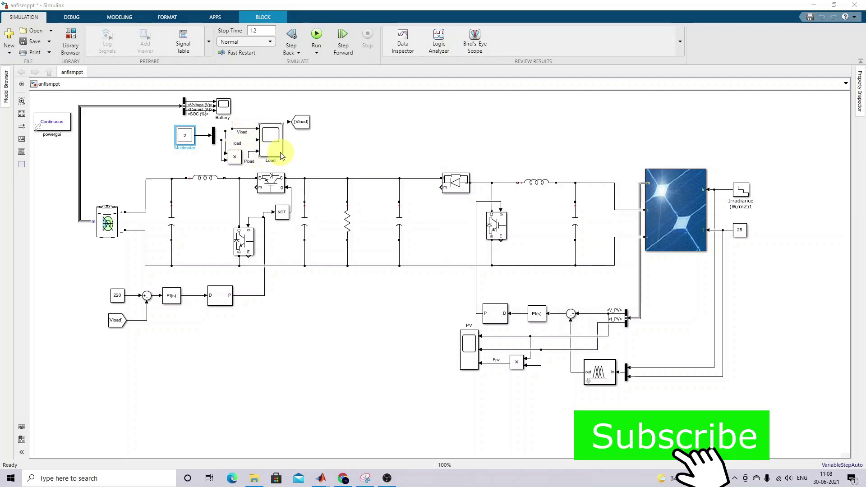
Step: Move the [Vload] Goto block slightly upward, beside the Load scope
{"action": "left_click_drag", "start_coordinate": [300, 122], "coordinate": [301, 119]}
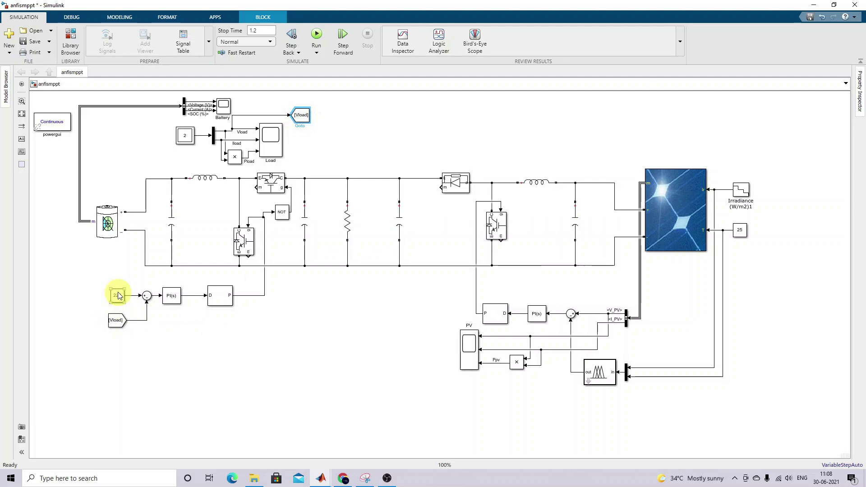
{"action": "key", "text": "F11"}
{"action": "left_click_drag", "start_coordinate": [111, 306], "coordinate": [127, 307]}
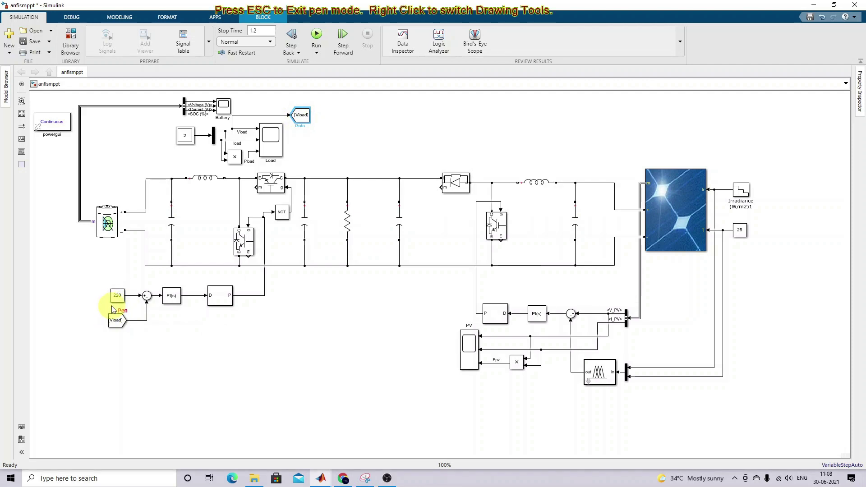
{"action": "key", "text": "Escape"}
Step: Check the proportional and integral gains of the battery-side PI controller
{"action": "left_click", "coordinate": [172, 298]}
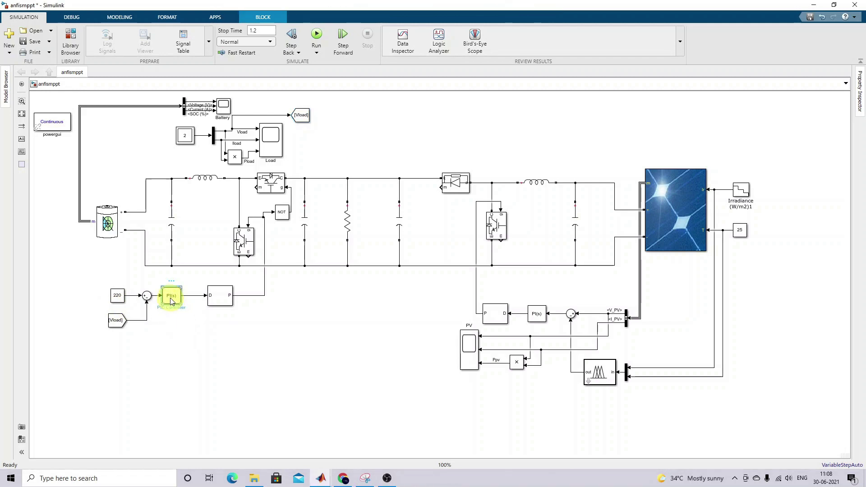
{"action": "double_click", "coordinate": [172, 299]}
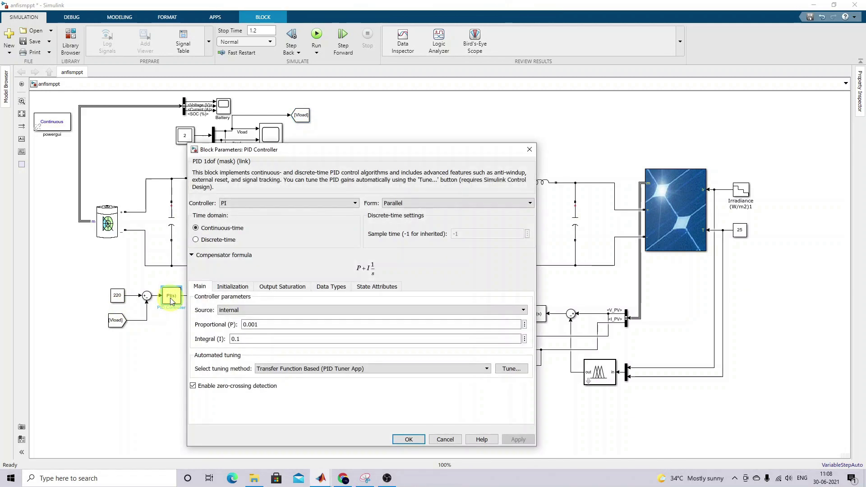
{"action": "double_click", "coordinate": [264, 325]}
{"action": "double_click", "coordinate": [235, 339]}
{"action": "left_click", "coordinate": [409, 439]}
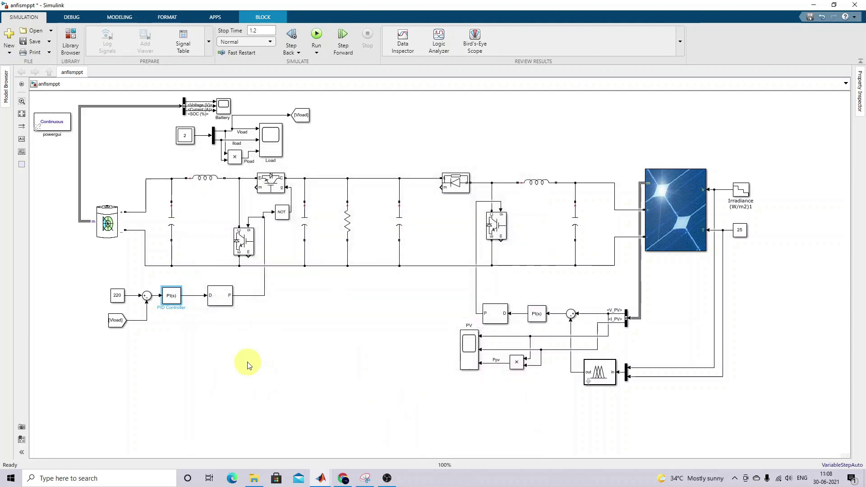
Step: Check the switching frequency of the battery-side PWM Generator (DC-DC) block
{"action": "double_click", "coordinate": [220, 297]}
{"action": "double_click", "coordinate": [279, 302]}
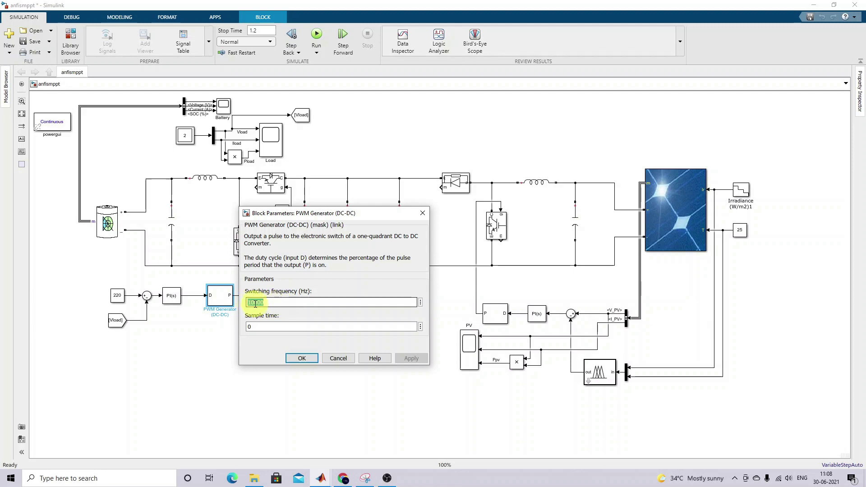
{"action": "left_click", "coordinate": [301, 357]}
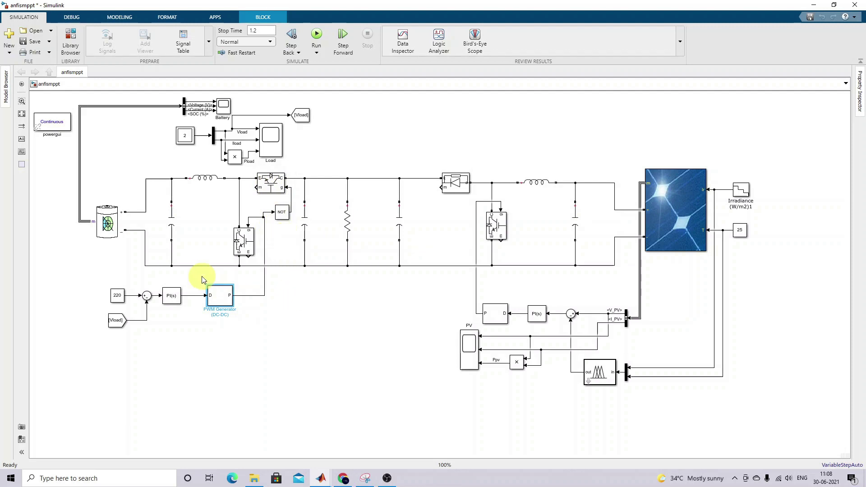
{"action": "key", "text": "F11"}
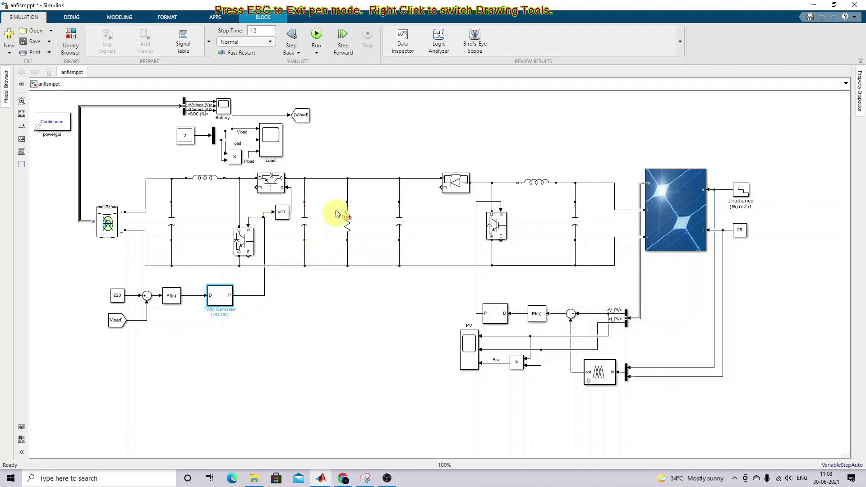
{"action": "mouse_move", "coordinate": [337, 195]}
{"action": "left_mouse_down"}
{"action": "mouse_move", "coordinate": [355, 246]}
{"action": "mouse_move", "coordinate": [358, 206]}
{"action": "mouse_move", "coordinate": [346, 193]}
{"action": "left_mouse_up"}
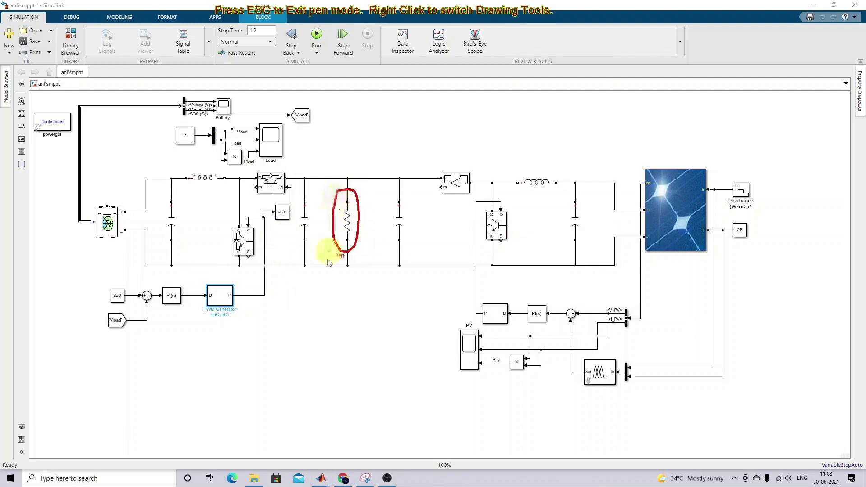
{"action": "key", "text": "Escape"}
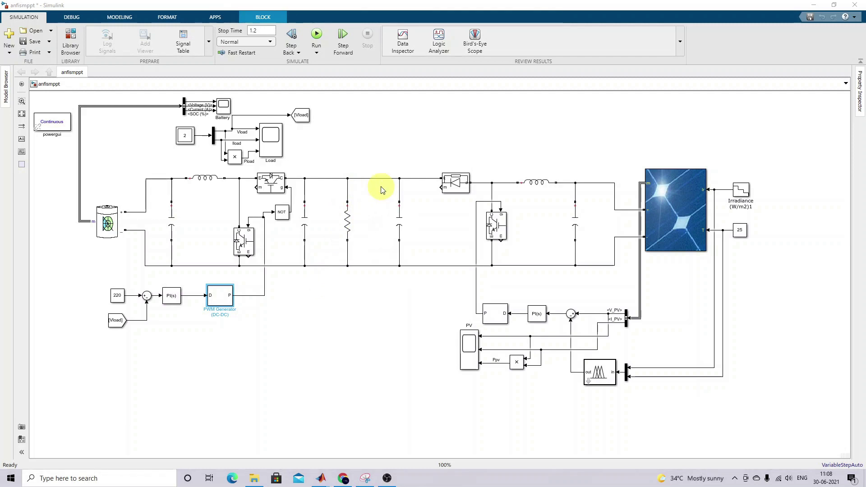
{"action": "mouse_move", "coordinate": [381, 171]}
{"action": "left_mouse_down"}
{"action": "mouse_move", "coordinate": [382, 283]}
{"action": "mouse_move", "coordinate": [571, 283]}
{"action": "mouse_move", "coordinate": [590, 279]}
{"action": "mouse_move", "coordinate": [581, 160]}
{"action": "left_mouse_up"}
{"action": "left_click_drag", "start_coordinate": [383, 170], "coordinate": [577, 168]}
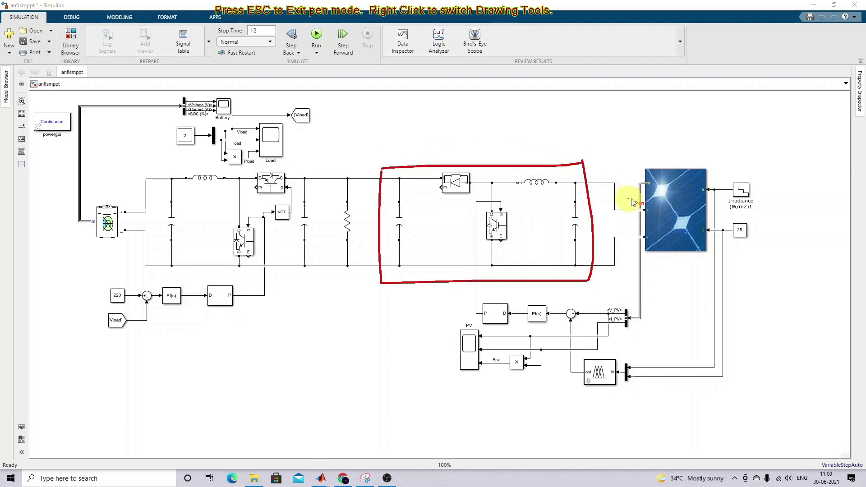
{"action": "key", "text": "Escape"}
Step: Open the PV Array parameters and check the parallel strings and series-connected modules per string
{"action": "left_click", "coordinate": [667, 198]}
{"action": "double_click", "coordinate": [669, 203]}
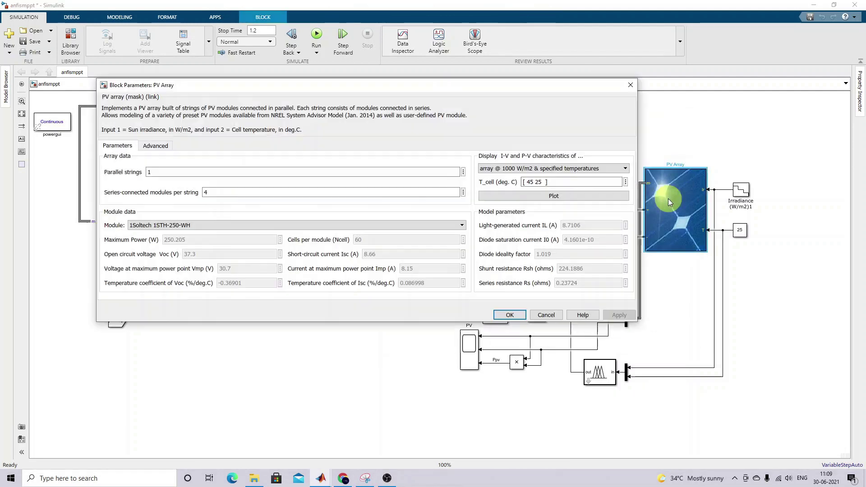
{"action": "double_click", "coordinate": [157, 173]}
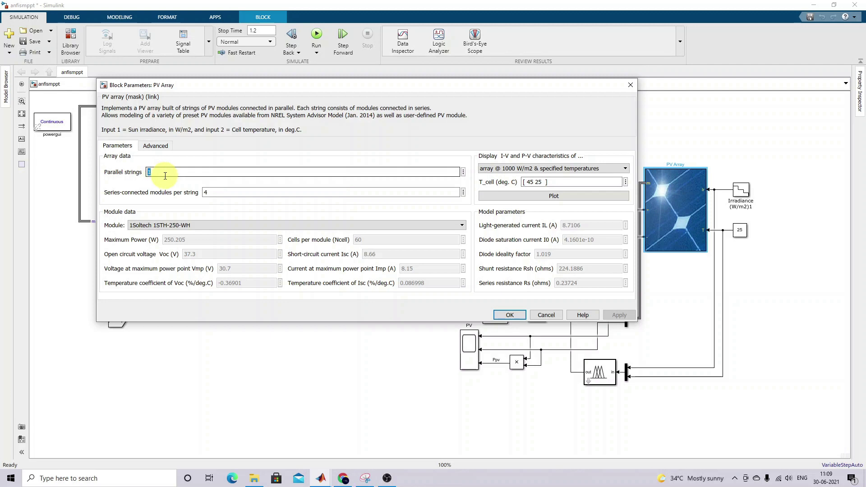
{"action": "double_click", "coordinate": [209, 193]}
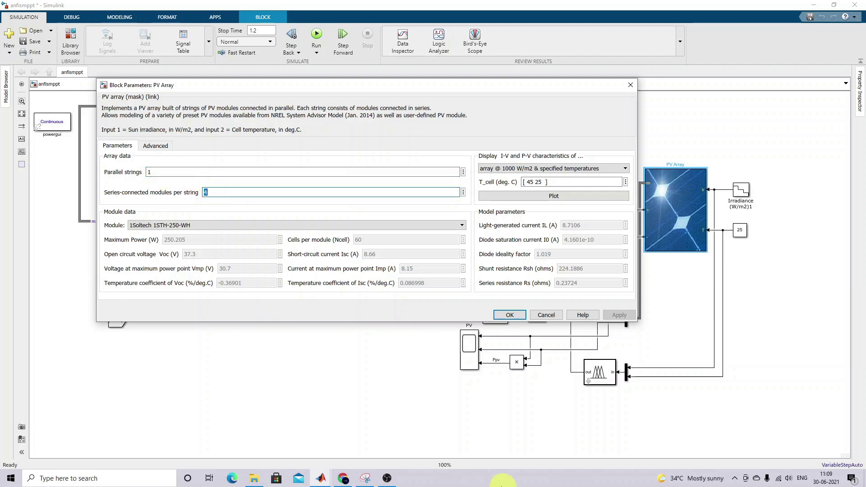
{"action": "left_click", "coordinate": [387, 478]}
{"action": "left_click", "coordinate": [388, 479]}
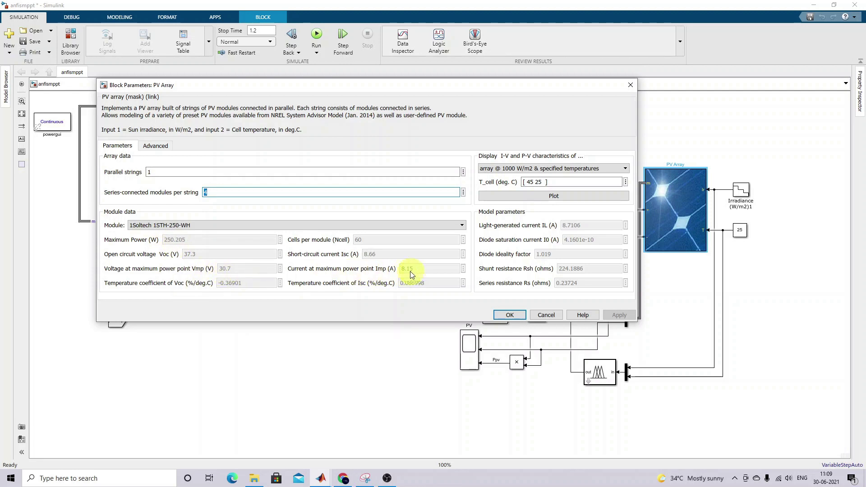
Step: Plot the I-V and P-V characteristics for the array @ 1000 W/m2 & specified temperatures, and close the figure
{"action": "left_click", "coordinate": [523, 172]}
{"action": "left_click", "coordinate": [520, 177]}
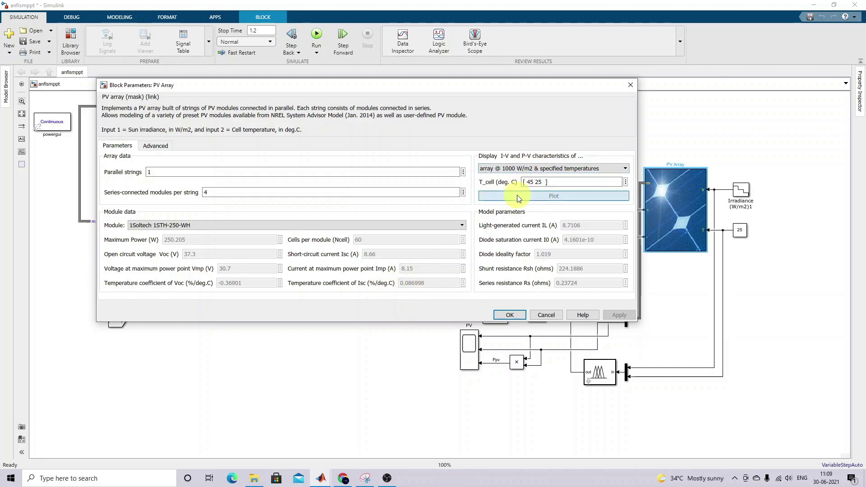
{"action": "left_click", "coordinate": [518, 196]}
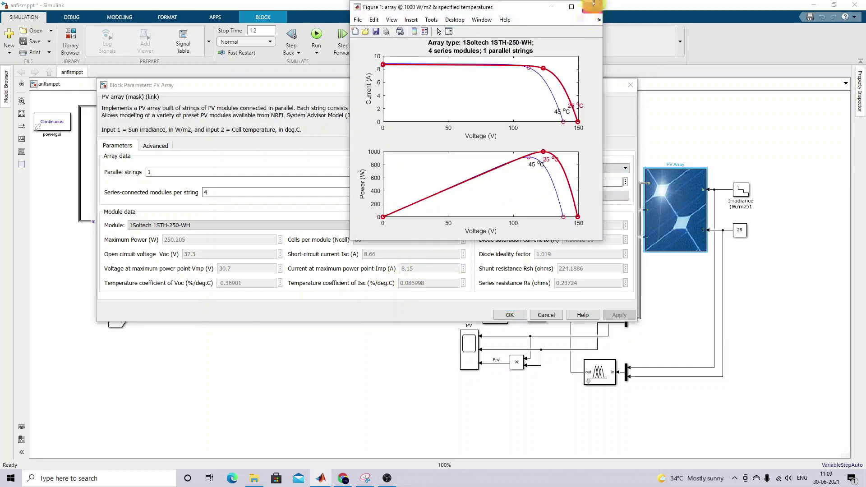
{"action": "left_click", "coordinate": [592, 6]}
Step: Plot the I-V and P-V characteristics for the array @ 25 deg.C & specified irradiances
{"action": "left_click", "coordinate": [537, 170]}
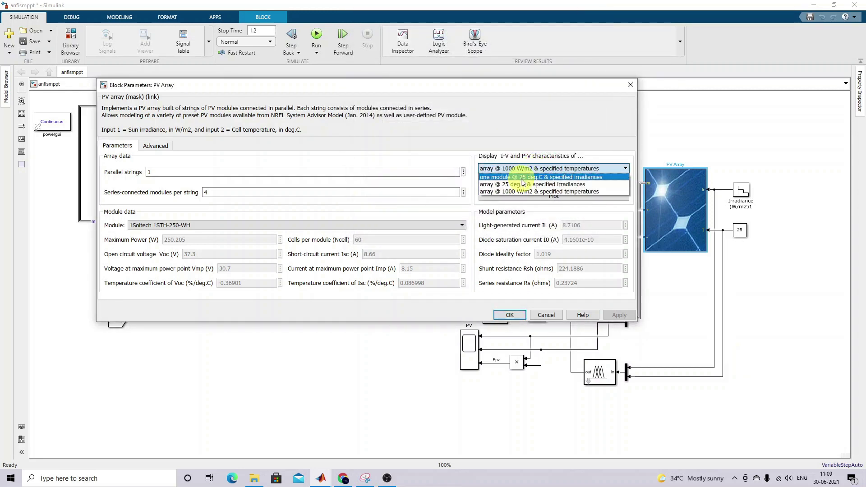
{"action": "left_click", "coordinate": [522, 184]}
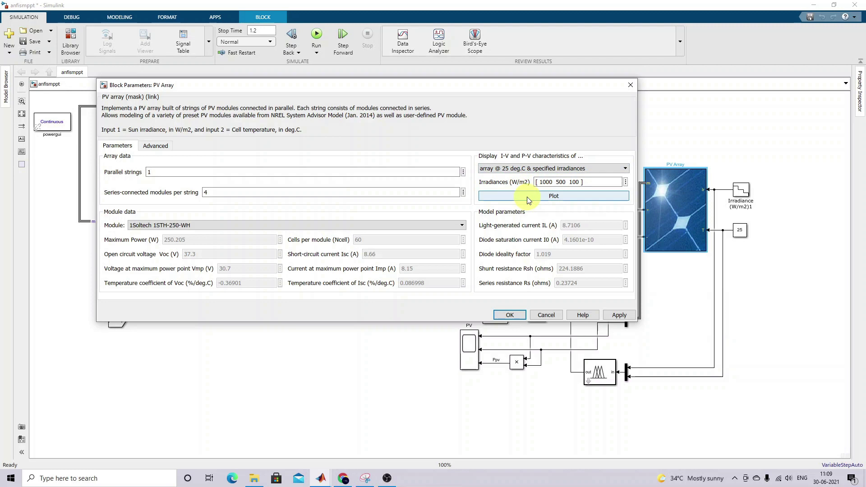
{"action": "left_click", "coordinate": [528, 197]}
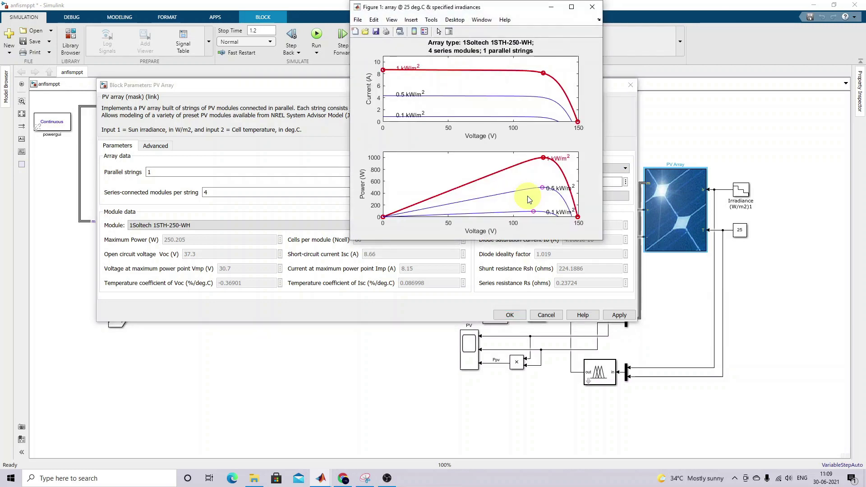
Step: Mark the maximum power points on the P-V curves with the pen, and close the figure and the PV Array parameters without applying changes
{"action": "key", "text": "ctrl+alt+p"}
{"action": "left_click_drag", "start_coordinate": [544, 158], "coordinate": [543, 160]}
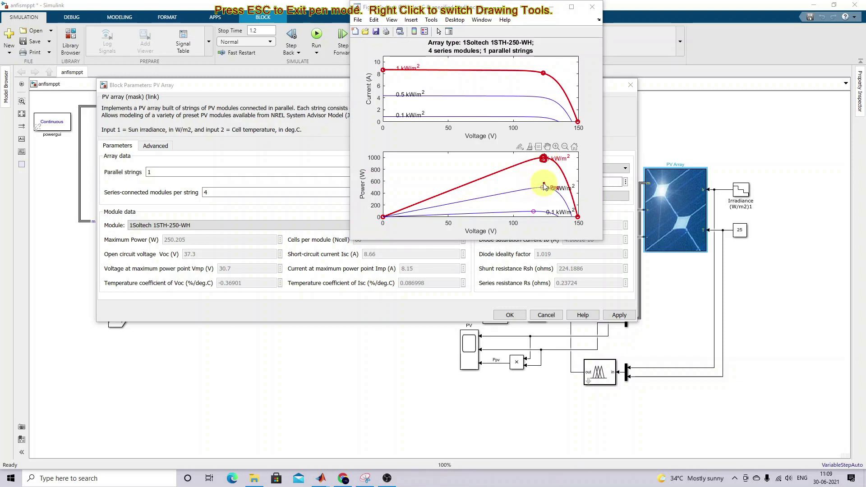
{"action": "left_click_drag", "start_coordinate": [540, 192], "coordinate": [547, 179]}
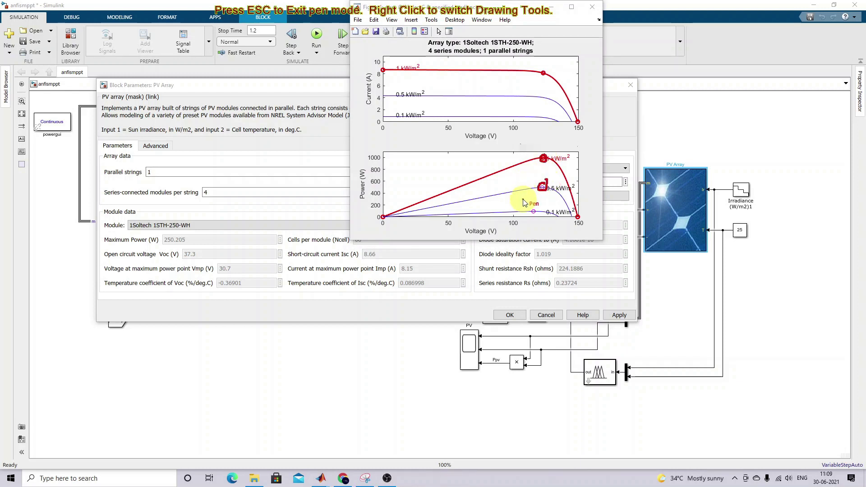
{"action": "mouse_move", "coordinate": [536, 162]}
{"action": "left_mouse_down"}
{"action": "mouse_move", "coordinate": [522, 207]}
{"action": "mouse_move", "coordinate": [531, 211]}
{"action": "left_mouse_up"}
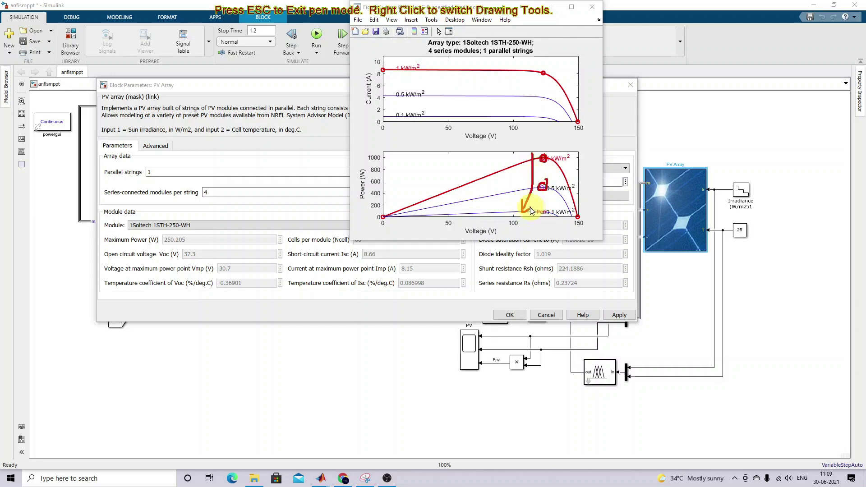
{"action": "key", "text": "Escape"}
{"action": "left_click", "coordinate": [593, 7]}
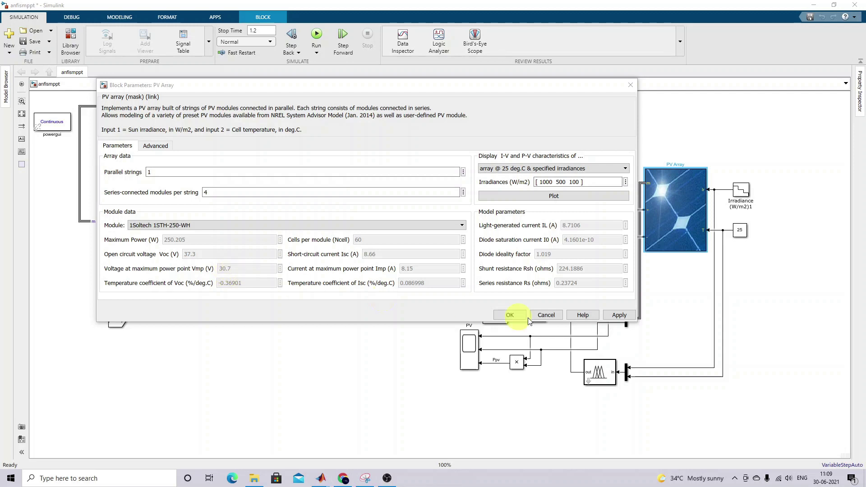
{"action": "left_click", "coordinate": [551, 315]}
{"action": "left_click", "coordinate": [535, 182]}
{"action": "left_click", "coordinate": [576, 220]}
{"action": "left_click", "coordinate": [404, 225]}
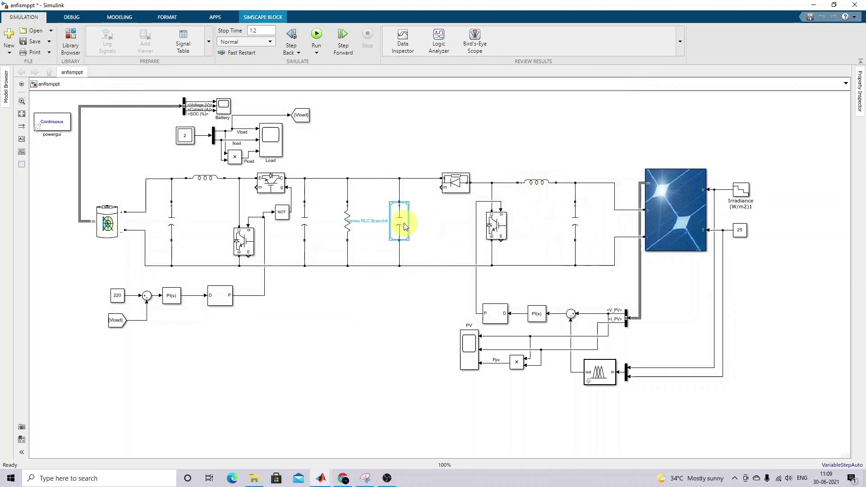
{"action": "left_click", "coordinate": [668, 220]}
{"action": "left_click", "coordinate": [442, 225]}
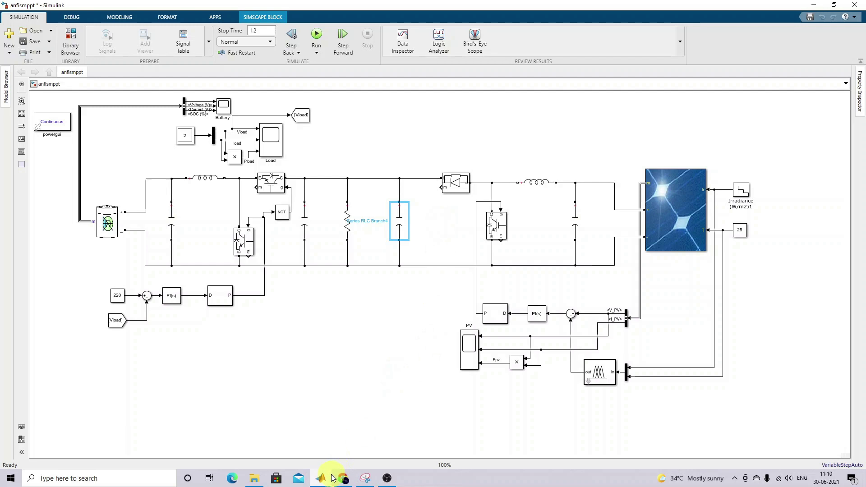
Step: Switch to MATLAB, set Vin to 4*30.7 in Design_Boost.m, check fs and Vout, and run the script
{"action": "mouse_move", "coordinate": [332, 478]}
{"action": "left_click", "coordinate": [193, 441]}
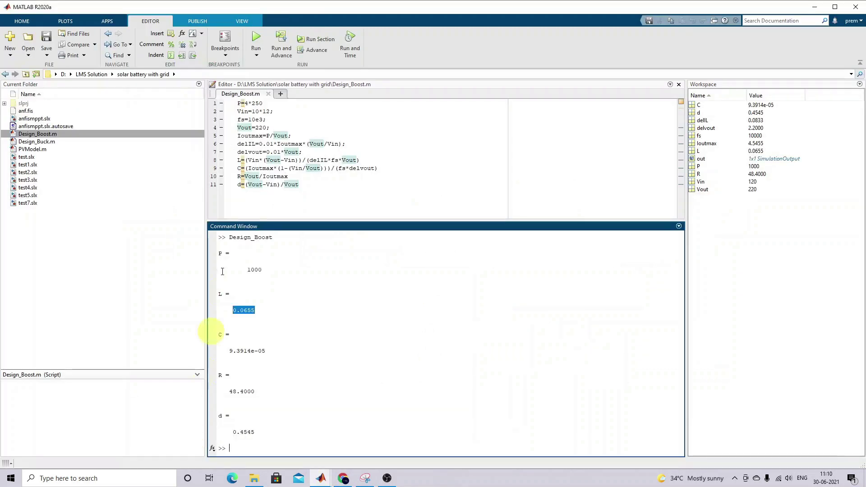
{"action": "left_click", "coordinate": [267, 111]}
{"action": "left_click_drag", "start_coordinate": [255, 111], "coordinate": [251, 111]}
{"action": "type", "text": "4*30.7"}
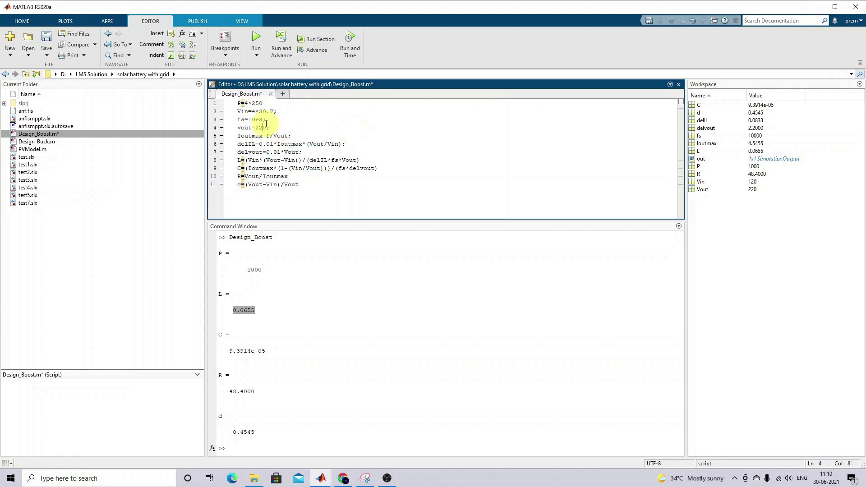
{"action": "left_click_drag", "start_coordinate": [268, 119], "coordinate": [238, 119]}
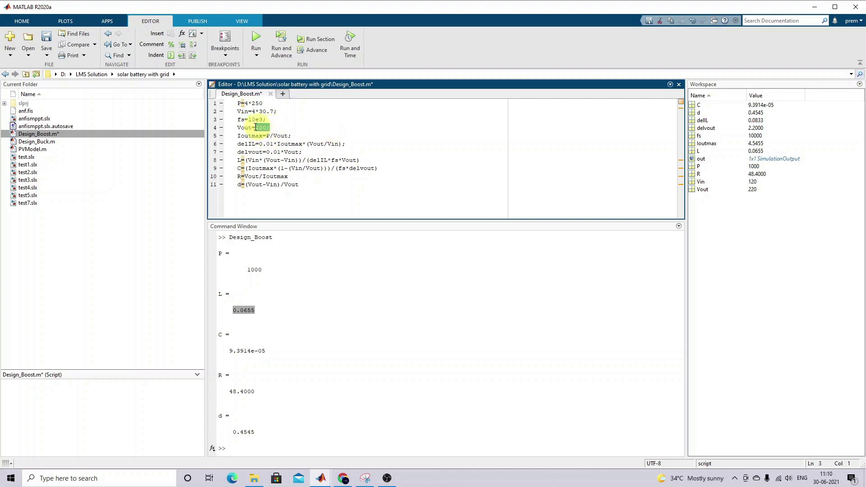
{"action": "left_click_drag", "start_coordinate": [270, 128], "coordinate": [241, 128]}
{"action": "left_click", "coordinate": [258, 39]}
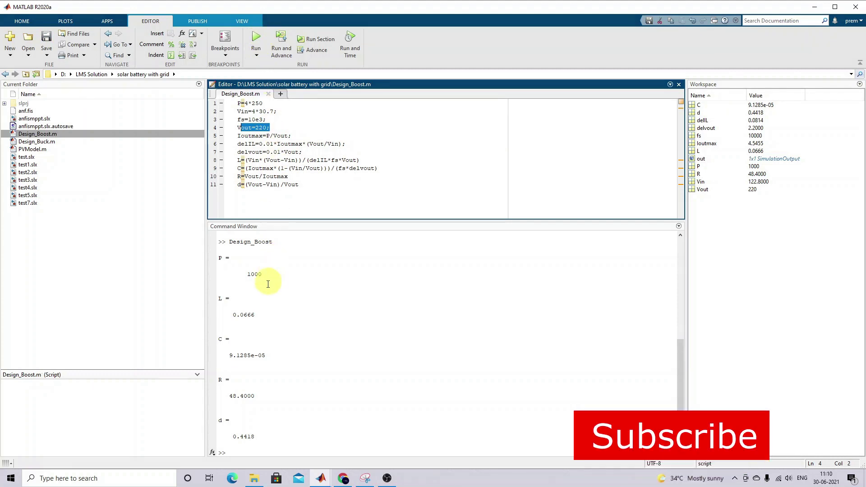
Step: Compare the calculated L with the inductance of the PV-side inductor in the anfismppt Simulink model
{"action": "left_click_drag", "start_coordinate": [258, 318], "coordinate": [232, 315]}
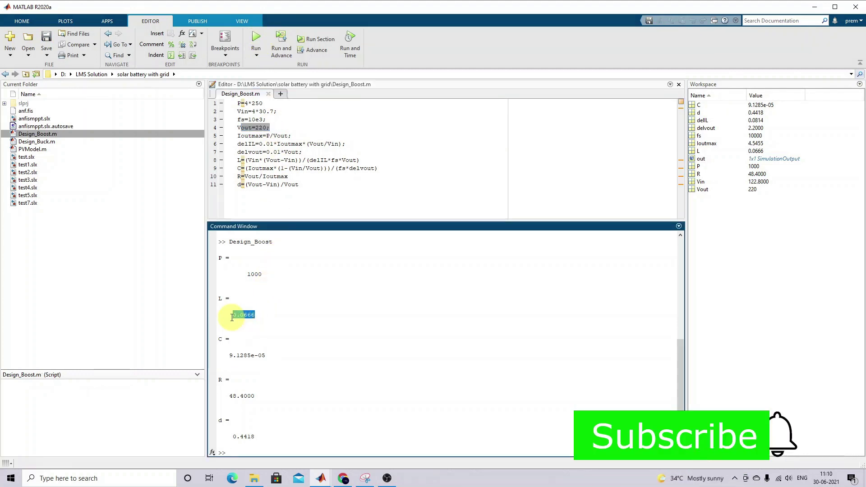
{"action": "mouse_move", "coordinate": [319, 482]}
{"action": "left_click", "coordinate": [271, 440]}
{"action": "double_click", "coordinate": [538, 181]}
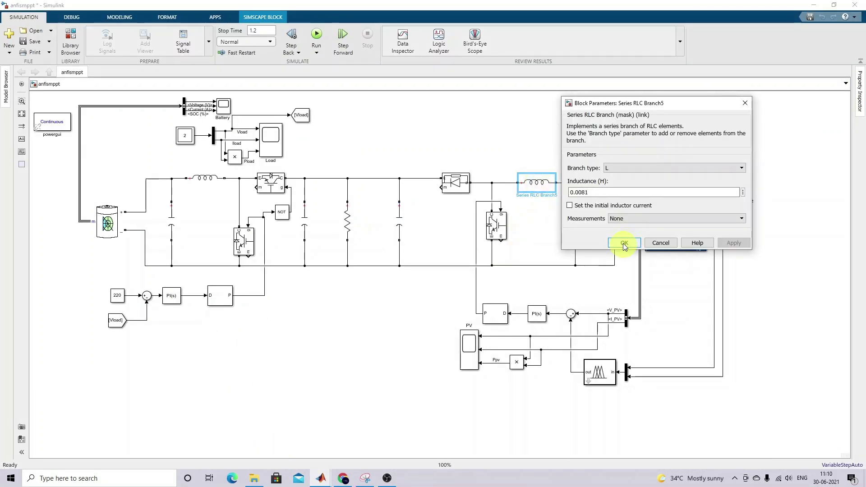
{"action": "left_click", "coordinate": [624, 243]}
Step: Return to MATLAB, recheck the input values in Design_Boost.m and run the script again
{"action": "mouse_move", "coordinate": [327, 478]}
{"action": "left_click", "coordinate": [194, 441]}
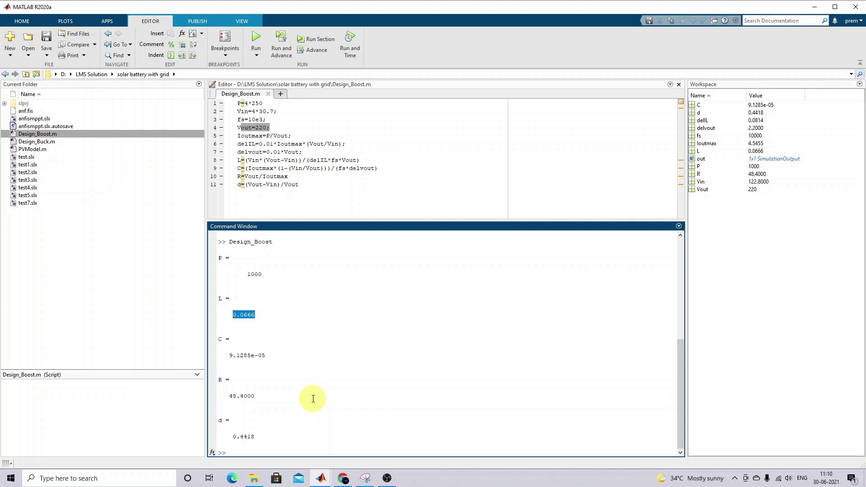
{"action": "left_click", "coordinate": [278, 127]}
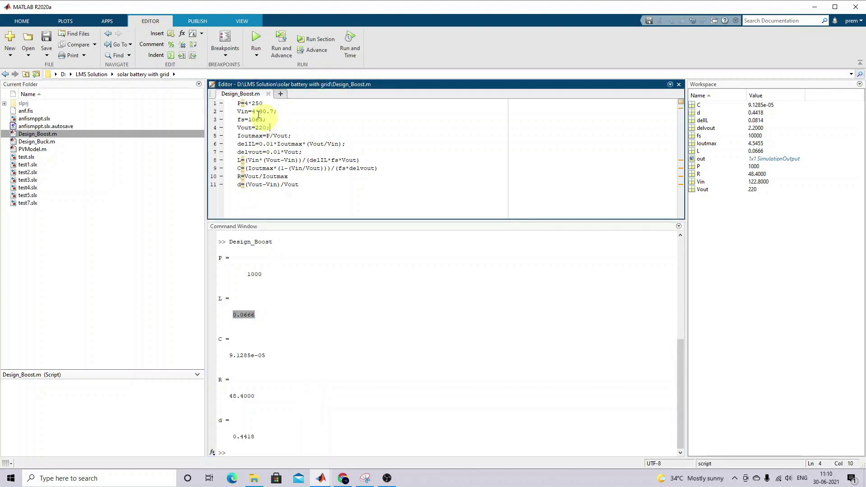
{"action": "left_click", "coordinate": [256, 38]}
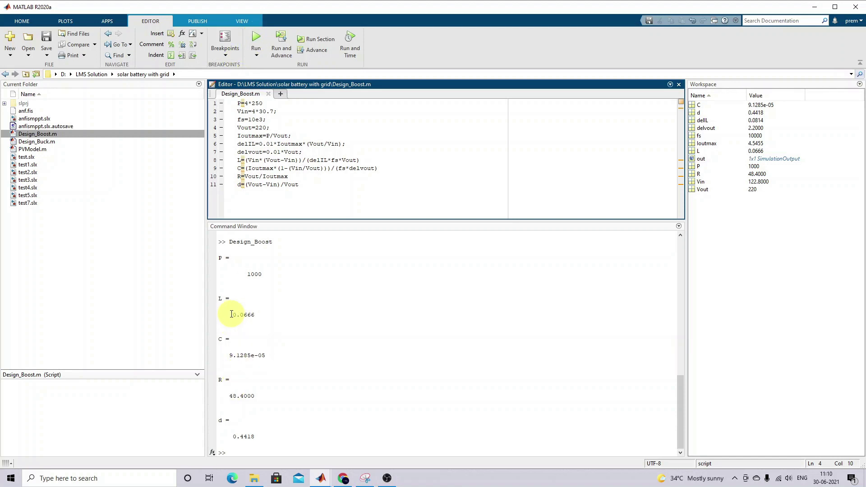
Step: Copy the calculated L from MATLAB and set the PV-side inductor's inductance to 0.0666 H in the Simulink model
{"action": "left_click_drag", "start_coordinate": [234, 313], "coordinate": [260, 313]}
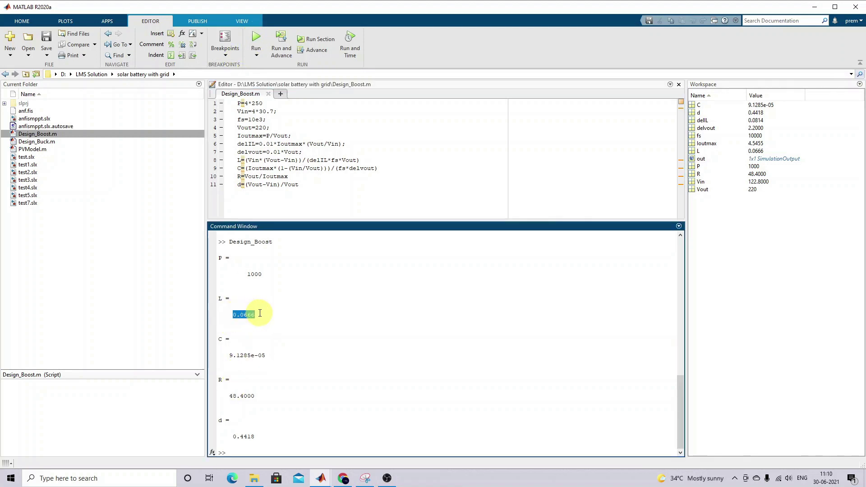
{"action": "key", "text": "ctrl+c"}
{"action": "left_click", "coordinate": [321, 479]}
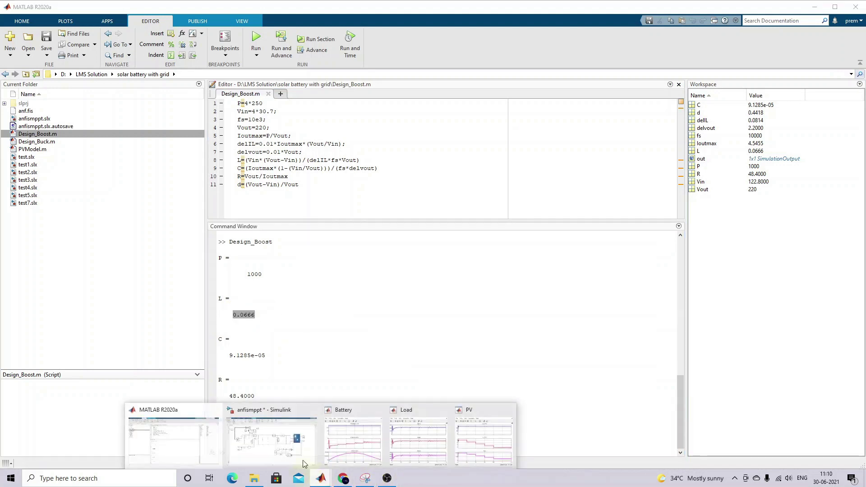
{"action": "left_click", "coordinate": [303, 461]}
{"action": "left_click", "coordinate": [531, 192]}
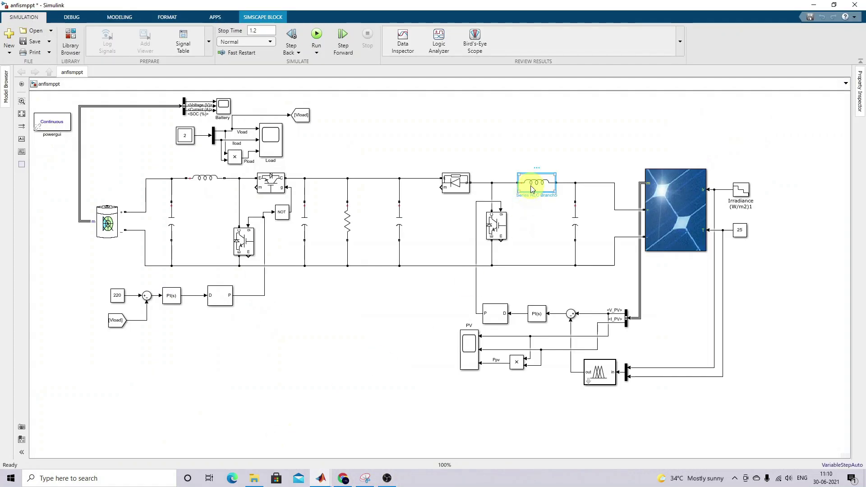
{"action": "double_click", "coordinate": [531, 189]}
{"action": "double_click", "coordinate": [581, 191]}
{"action": "key", "text": "ctrl+v"}
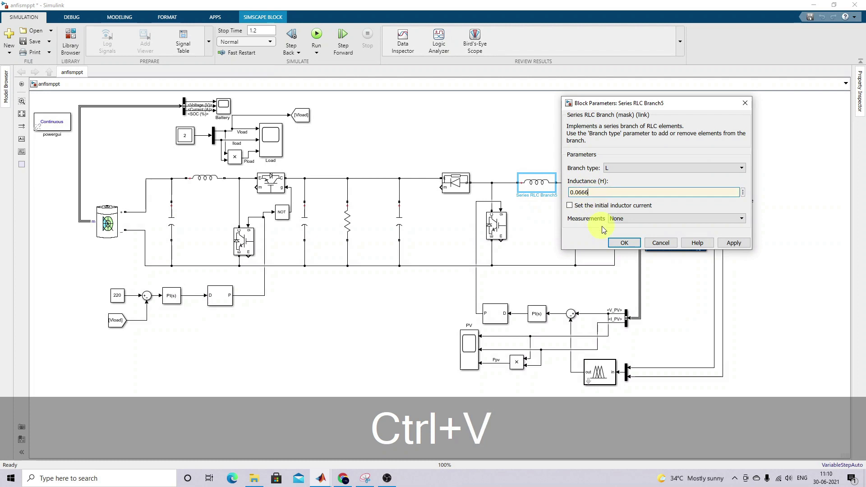
{"action": "left_click", "coordinate": [618, 242]}
Step: Copy the calculated C from MATLAB and set the capacitance of the capacitor beside the PV array to 9.1285e-05 F in Simulink
{"action": "left_click", "coordinate": [576, 224]}
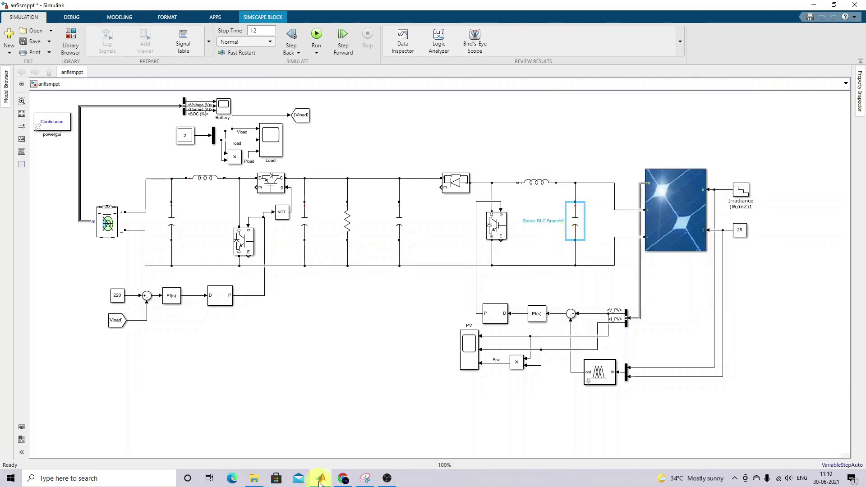
{"action": "mouse_move", "coordinate": [321, 478]}
{"action": "left_click", "coordinate": [153, 446]}
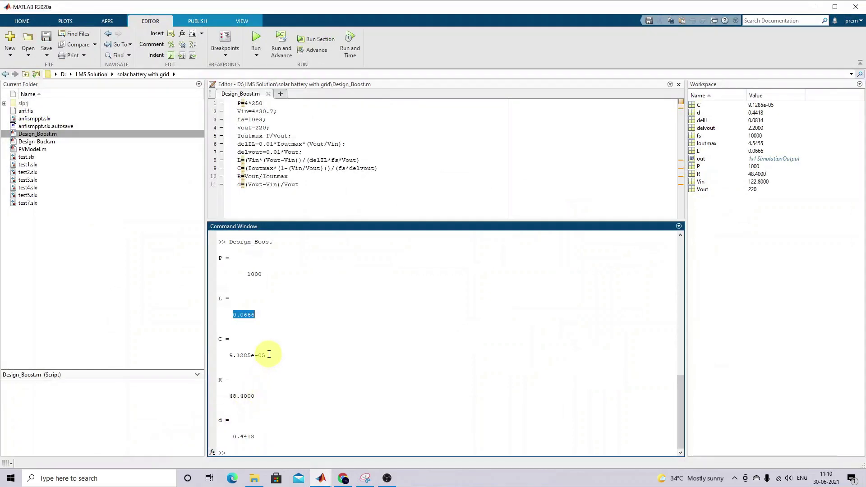
{"action": "double_click", "coordinate": [247, 355]}
{"action": "key", "text": "ctrl+c"}
{"action": "mouse_move", "coordinate": [321, 479]}
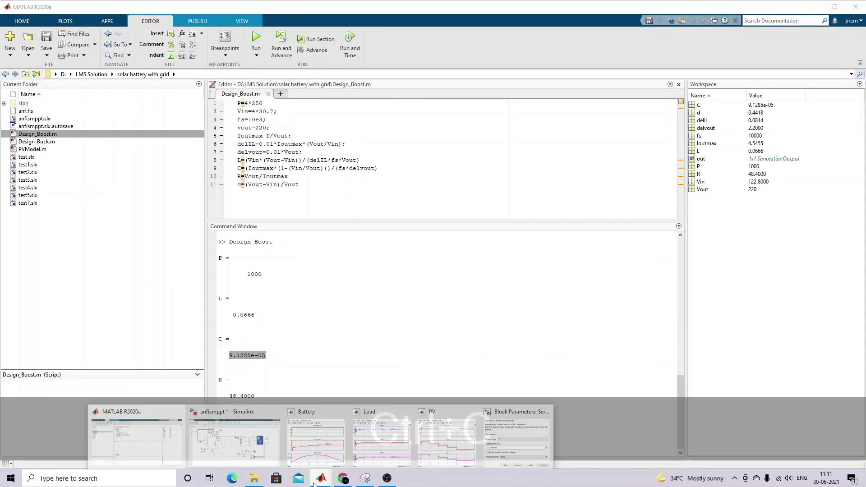
{"action": "left_click", "coordinate": [232, 449]}
{"action": "double_click", "coordinate": [575, 226]}
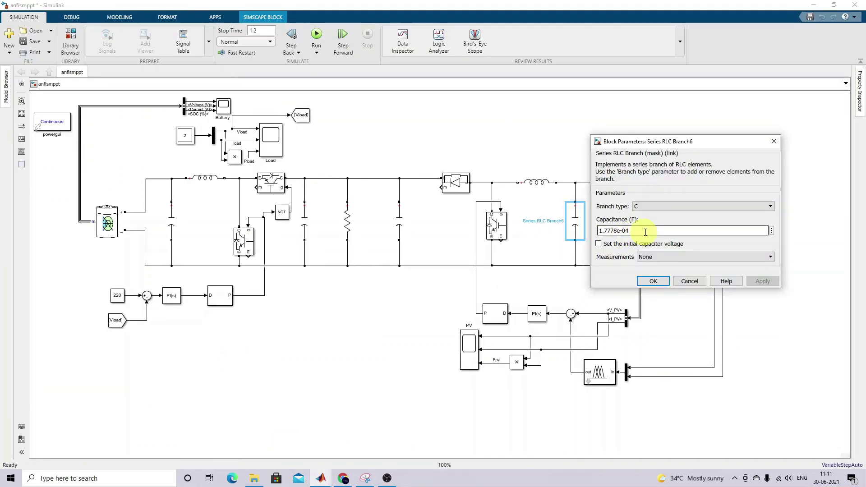
{"action": "double_click", "coordinate": [614, 230]}
{"action": "key", "text": "ctrl+v"}
{"action": "left_click", "coordinate": [654, 282]}
Step: Set the capacitance of the boost converter's output capacitor, between the load resistor and the diode, to 9.1285e-05 F
{"action": "double_click", "coordinate": [399, 222]}
{"action": "double_click", "coordinate": [469, 231]}
{"action": "key", "text": "ctrl+v"}
{"action": "left_click", "coordinate": [478, 281]}
{"action": "left_click", "coordinate": [365, 300]}
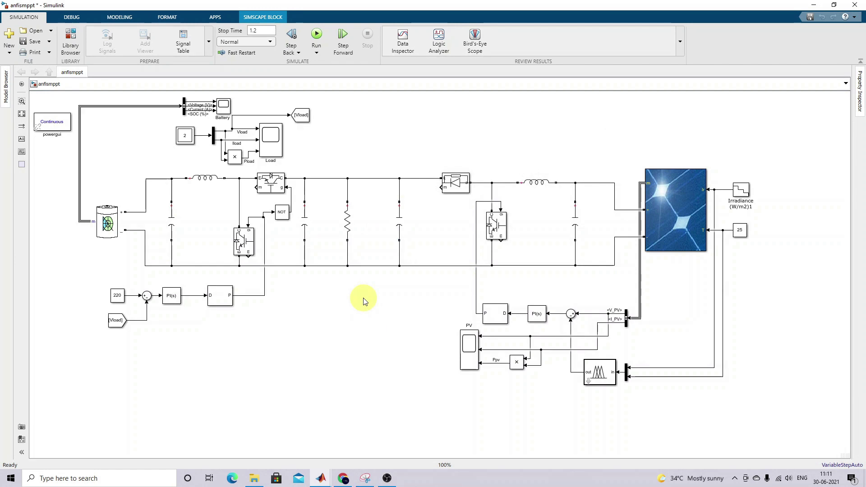
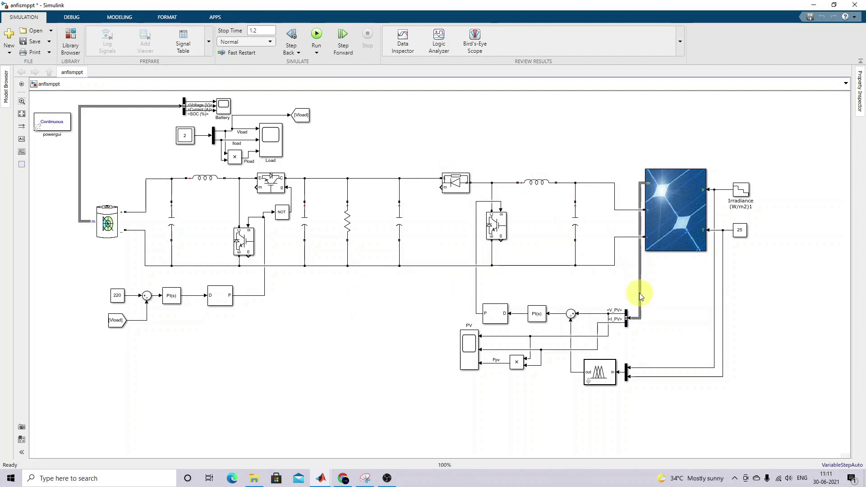
Step: Trace the PV Array's measurement output to the V_PV and I_PV bus selector with a pen arrow
{"action": "key", "text": "F9"}
{"action": "mouse_move", "coordinate": [638, 177]}
{"action": "left_mouse_down"}
{"action": "mouse_move", "coordinate": [625, 258]}
{"action": "mouse_move", "coordinate": [633, 308]}
{"action": "mouse_move", "coordinate": [622, 298]}
{"action": "left_mouse_up"}
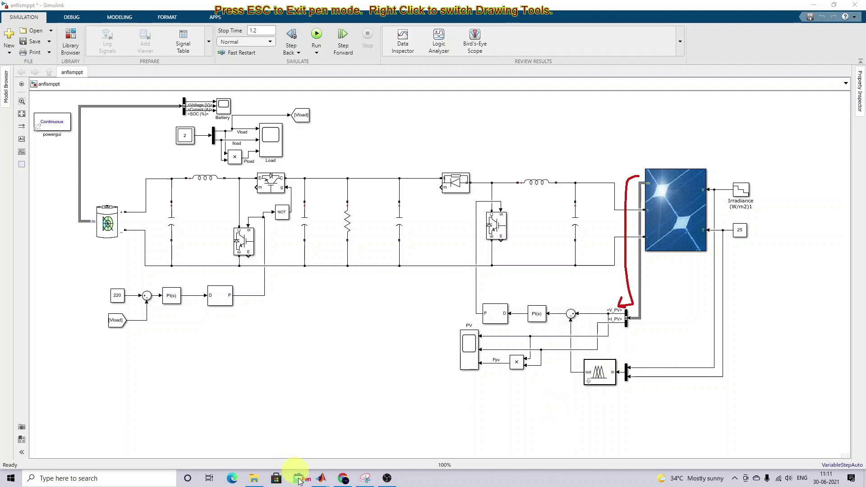
Step: Switch to MATLAB, open PVModel.m and review the panel nameplate parameters and the standard irradiance and temperature
{"action": "mouse_move", "coordinate": [321, 483]}
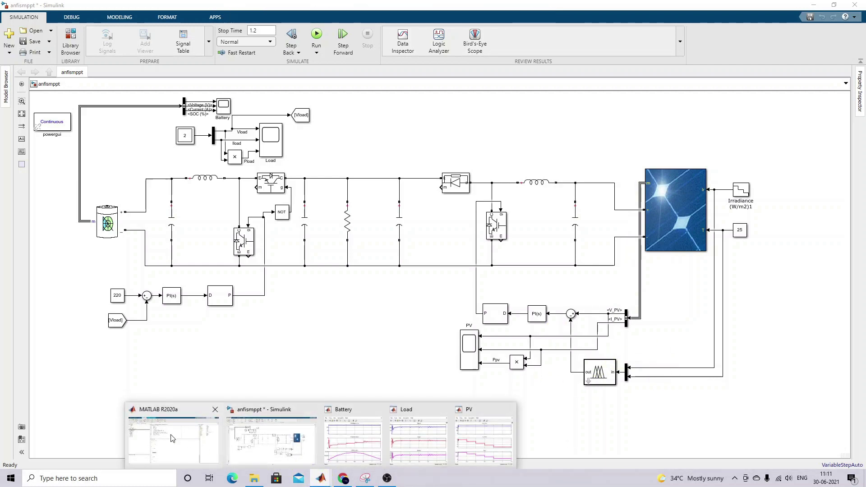
{"action": "left_click", "coordinate": [168, 435]}
{"action": "double_click", "coordinate": [32, 150]}
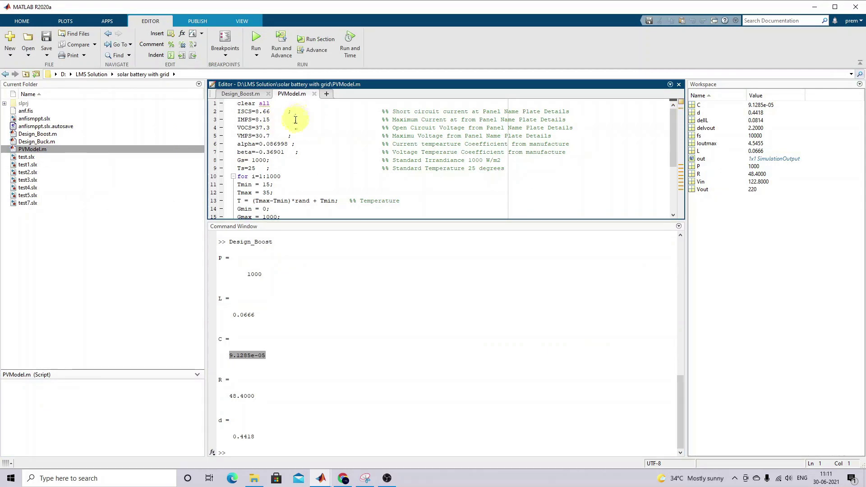
{"action": "left_click_drag", "start_coordinate": [238, 112], "coordinate": [282, 167]}
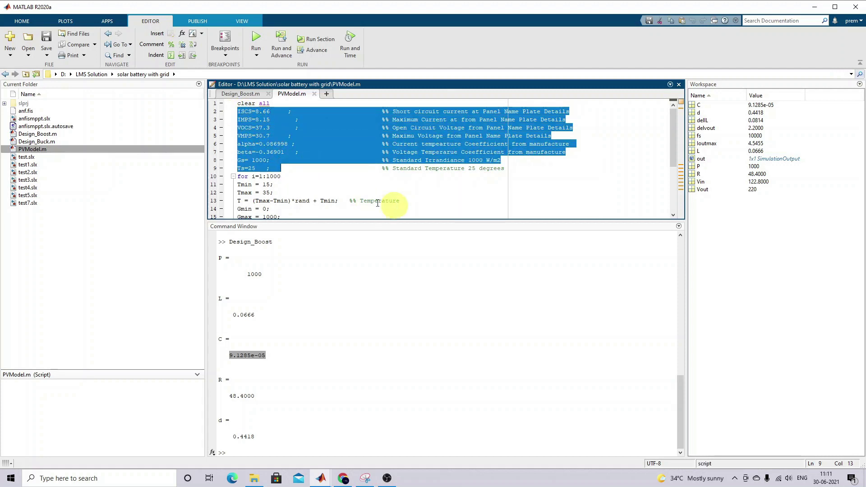
Step: Examine the data-generation loop's iteration count and its minimum and maximum limits for temperature and irradiance
{"action": "scroll", "coordinate": [278, 172], "scroll_direction": "down", "scroll_amount": 3}
{"action": "double_click", "coordinate": [277, 103]}
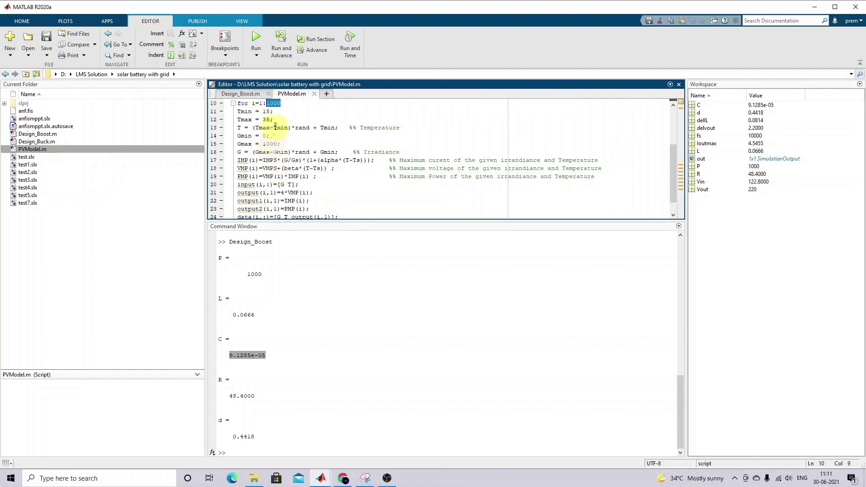
{"action": "left_click_drag", "start_coordinate": [273, 120], "coordinate": [236, 113]}
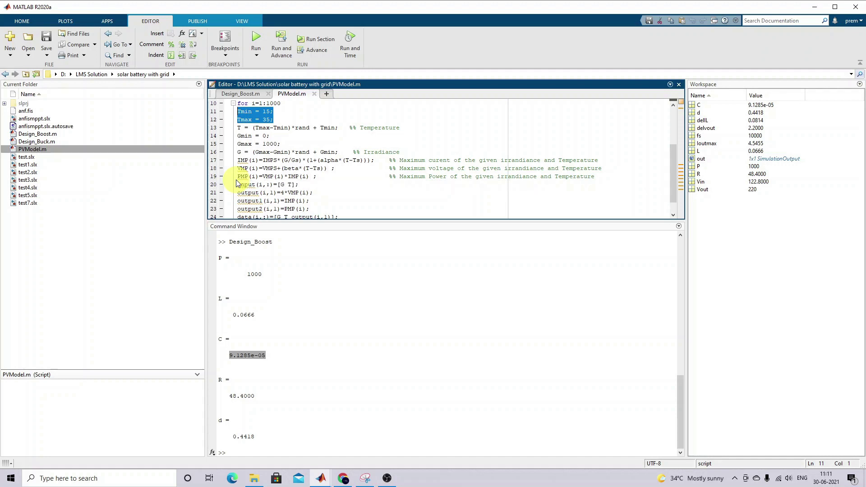
{"action": "left_click_drag", "start_coordinate": [281, 144], "coordinate": [236, 136]}
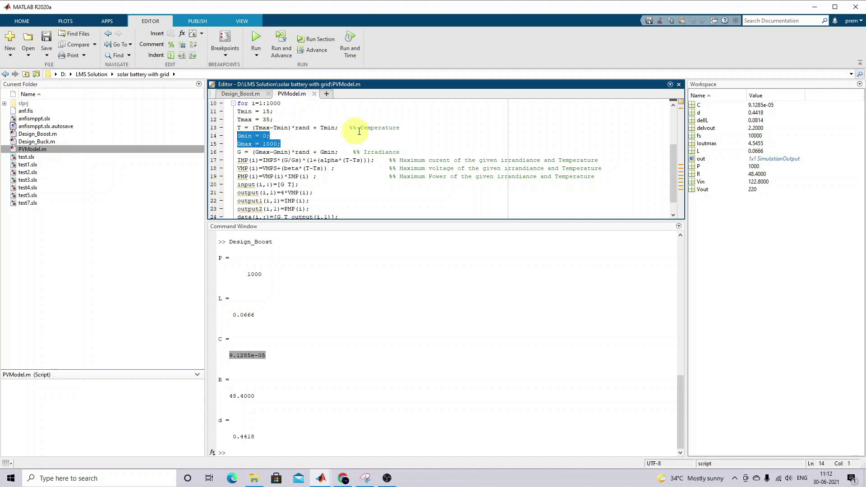
Step: Examine the random temperature and irradiance formulas and the maximum current, voltage and power equations in the PVModel.m loop
{"action": "left_click_drag", "start_coordinate": [342, 128], "coordinate": [256, 129]}
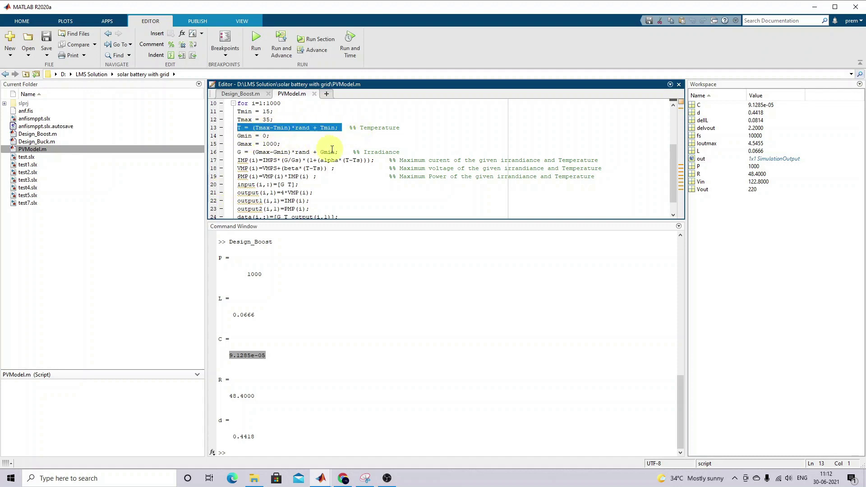
{"action": "left_click_drag", "start_coordinate": [342, 153], "coordinate": [236, 152]}
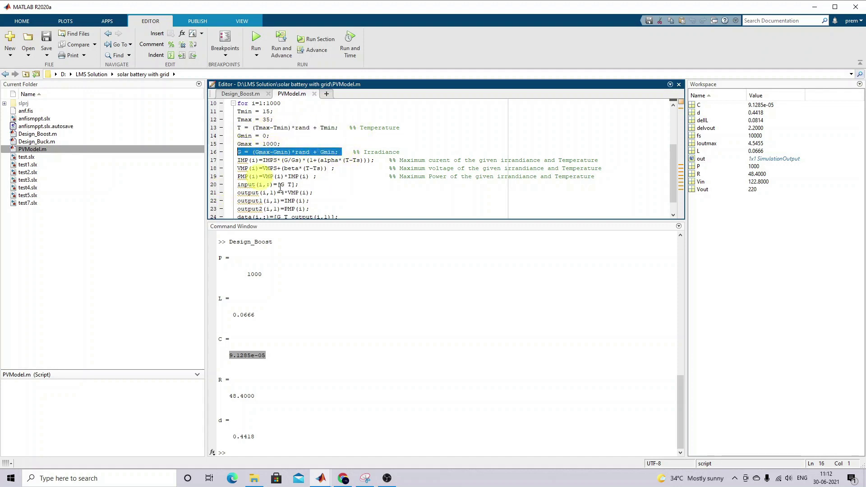
{"action": "left_click_drag", "start_coordinate": [238, 160], "coordinate": [370, 161]}
{"action": "left_click_drag", "start_coordinate": [237, 168], "coordinate": [360, 169]}
{"action": "left_click_drag", "start_coordinate": [237, 177], "coordinate": [320, 177]}
{"action": "scroll", "coordinate": [336, 194], "scroll_direction": "down", "scroll_amount": 1}
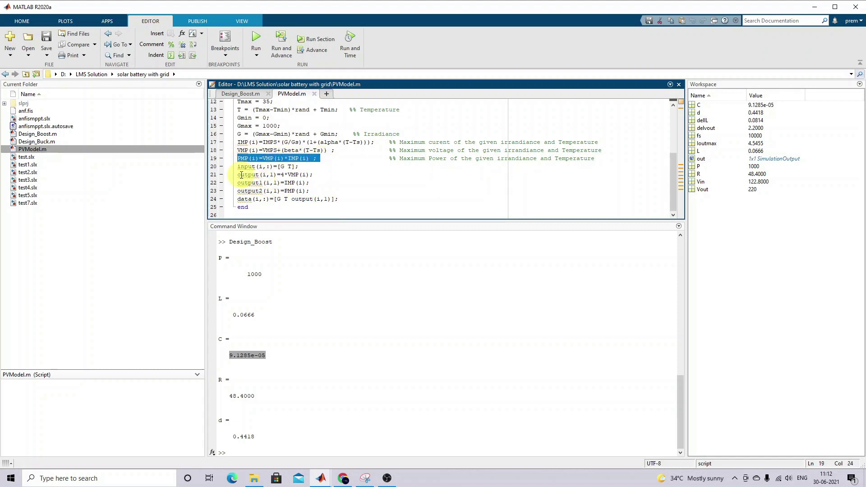
Step: Examine how the loop stores the scaled maximum voltage as output and assembles irradiance, temperature and output into the data matrix
{"action": "mouse_move", "coordinate": [242, 175]}
{"action": "left_click_drag", "start_coordinate": [237, 174], "coordinate": [316, 177]}
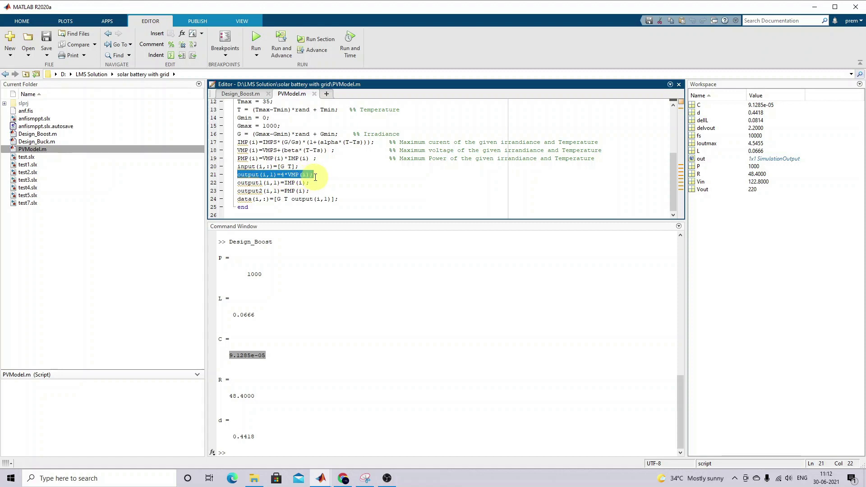
{"action": "left_click_drag", "start_coordinate": [239, 199], "coordinate": [350, 200]}
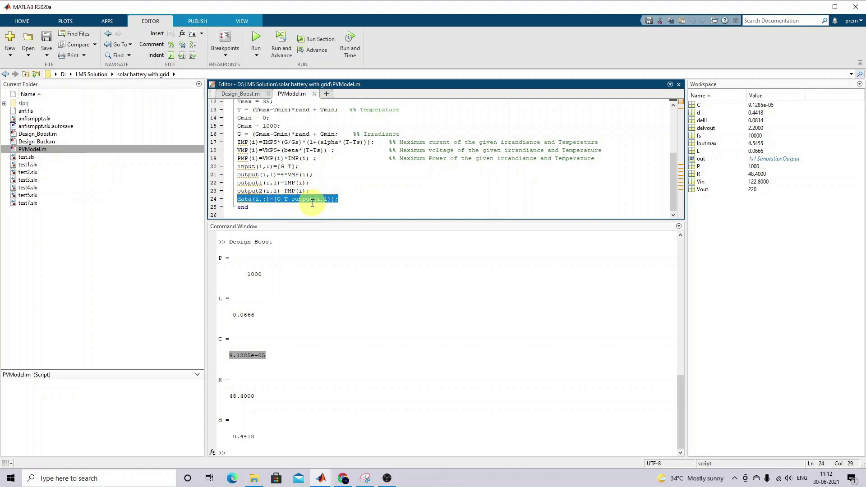
{"action": "left_click", "coordinate": [354, 190]}
Step: Run PVModel.m to generate the training data and select the data variable in the workspace
{"action": "left_click", "coordinate": [259, 38]}
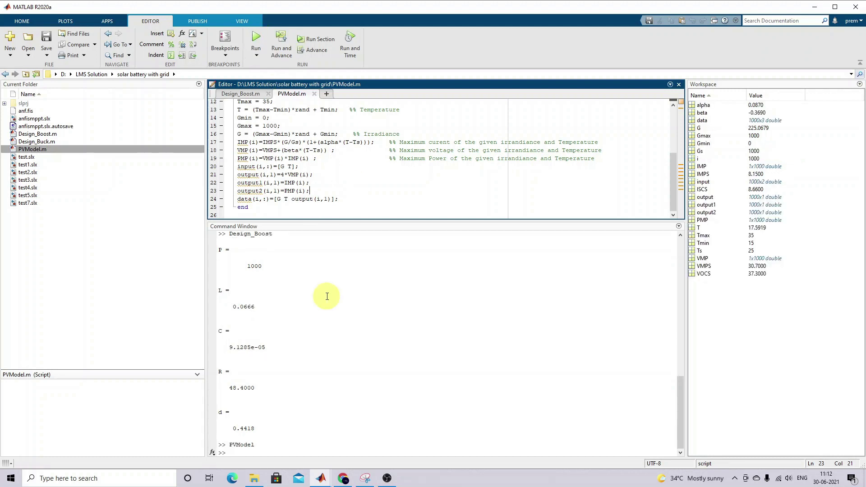
{"action": "left_click", "coordinate": [701, 121]}
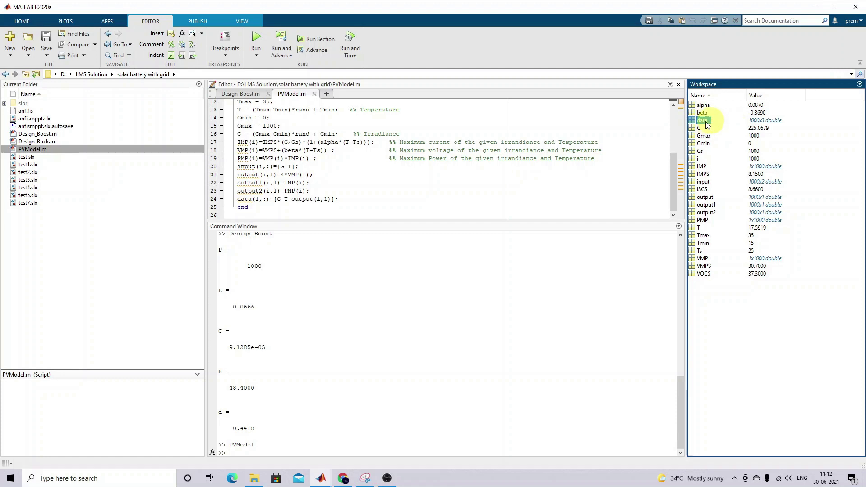
{"action": "left_click", "coordinate": [706, 122]}
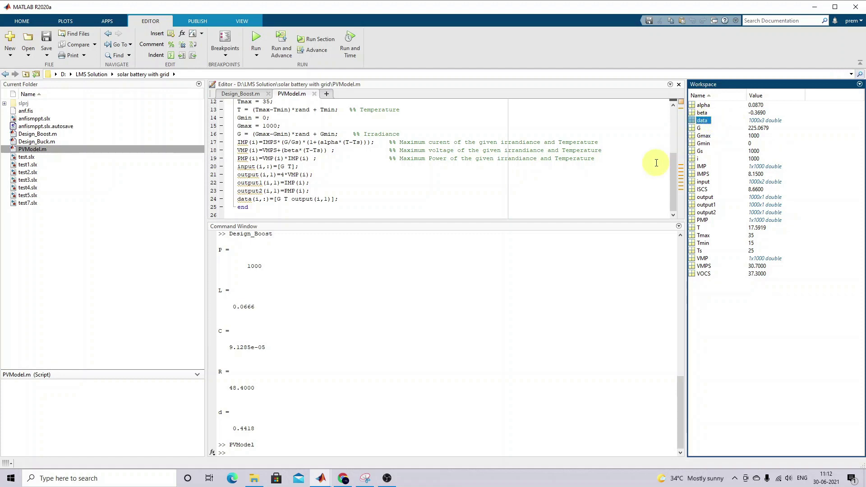
Step: Launch the Neuro-Fuzzy Designer with the anfisedit command
{"action": "left_click", "coordinate": [274, 451]}
{"action": "type", "text": "anfis"}
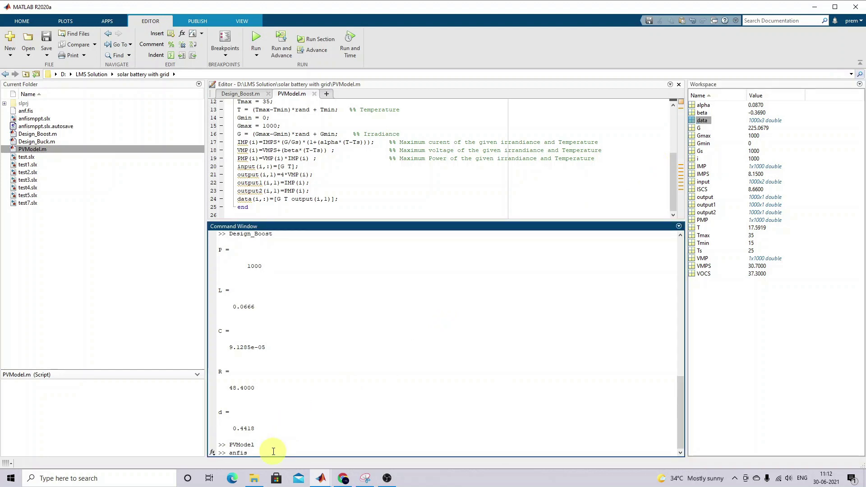
{"action": "type", "text": "edit"}
{"action": "key", "text": "Return"}
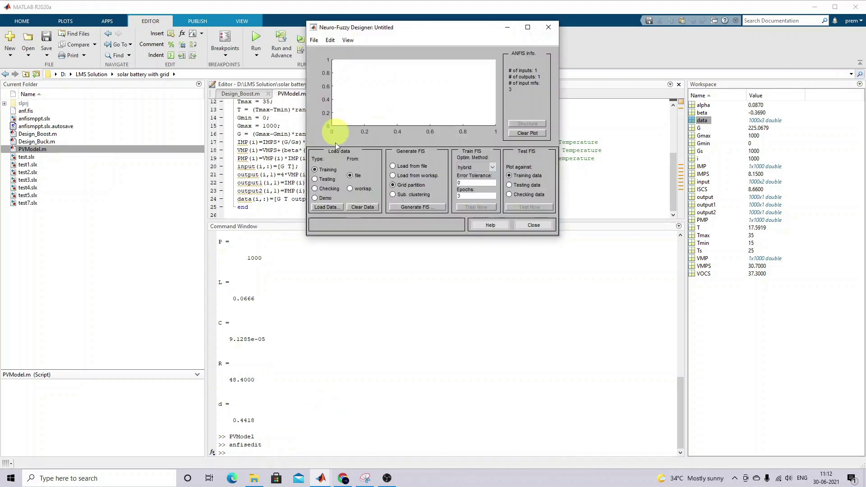
Step: Load the workspace variable data as training data into the Neuro-Fuzzy Designer
{"action": "left_click", "coordinate": [351, 189]}
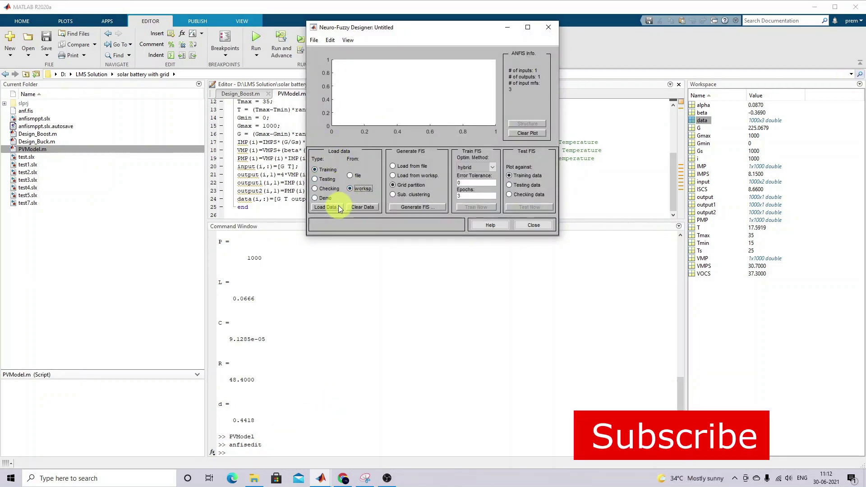
{"action": "left_click", "coordinate": [339, 207]}
{"action": "type", "text": "da"}
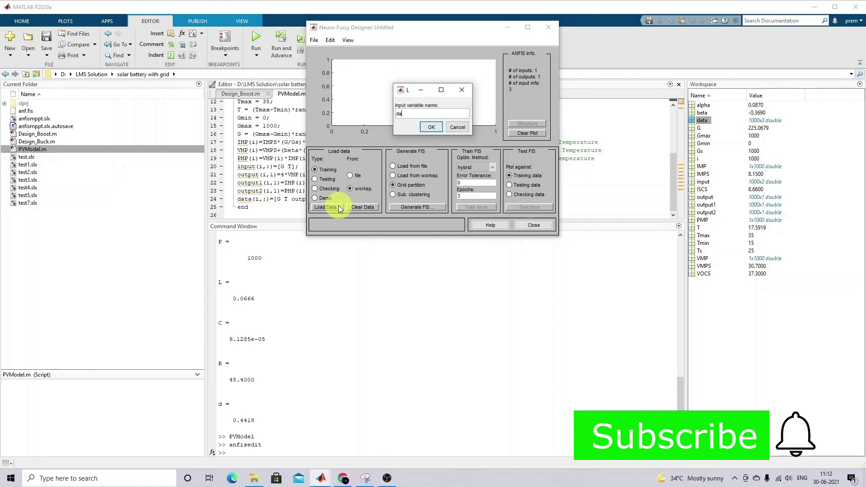
{"action": "type", "text": "ta"}
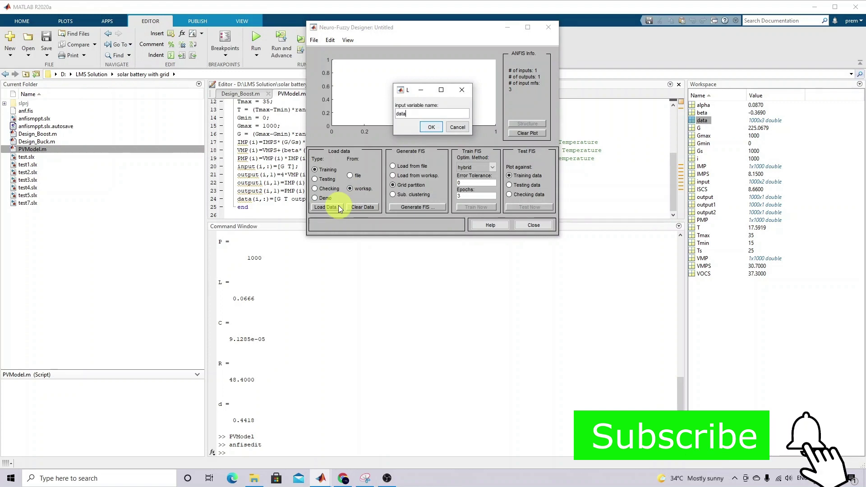
{"action": "left_click", "coordinate": [431, 128]}
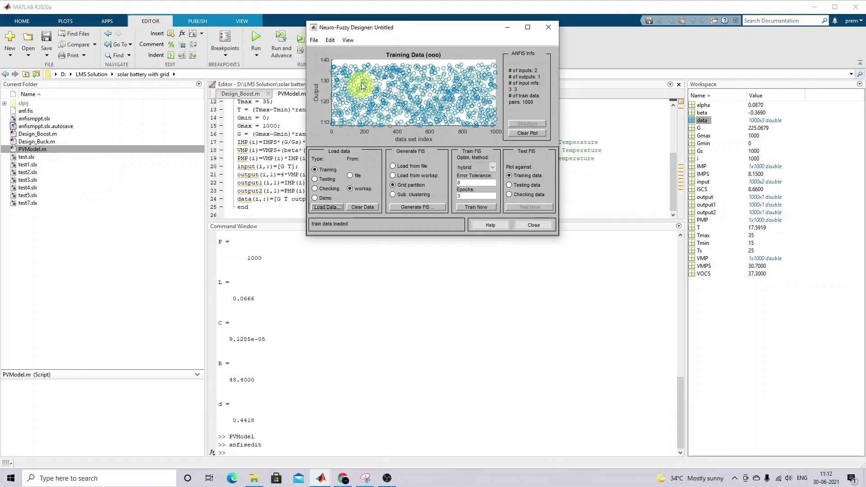
Step: Generate a grid-partition FIS with 5 5 trimf input membership functions and a linear output type
{"action": "left_click", "coordinate": [427, 206]}
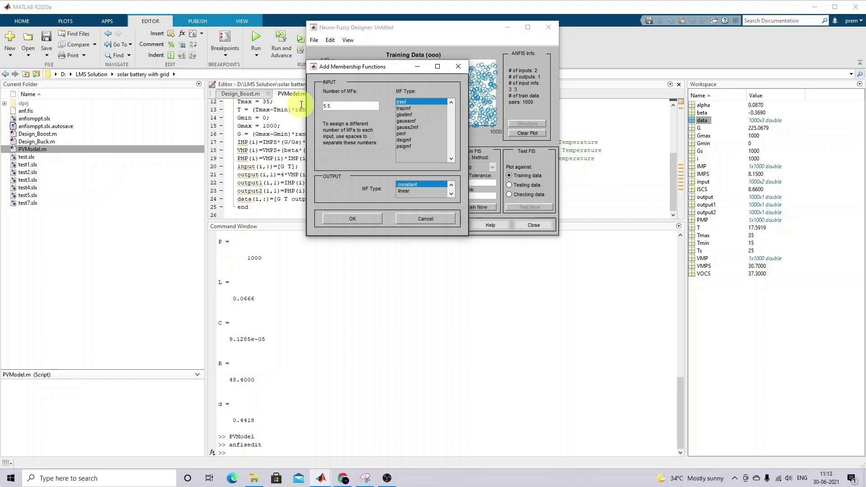
{"action": "left_click", "coordinate": [404, 190]}
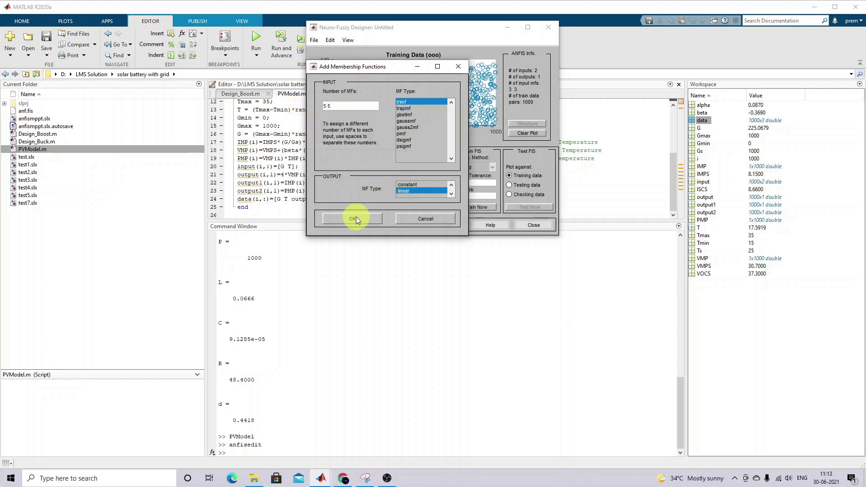
{"action": "left_click", "coordinate": [357, 219]}
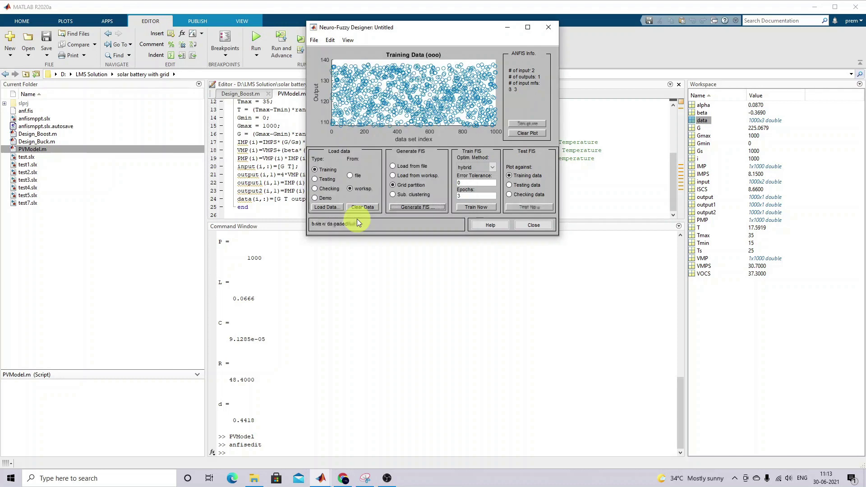
Step: Train the FIS with the hybrid method for 100 epochs and test it against the training data
{"action": "left_click_drag", "start_coordinate": [474, 199], "coordinate": [458, 199]}
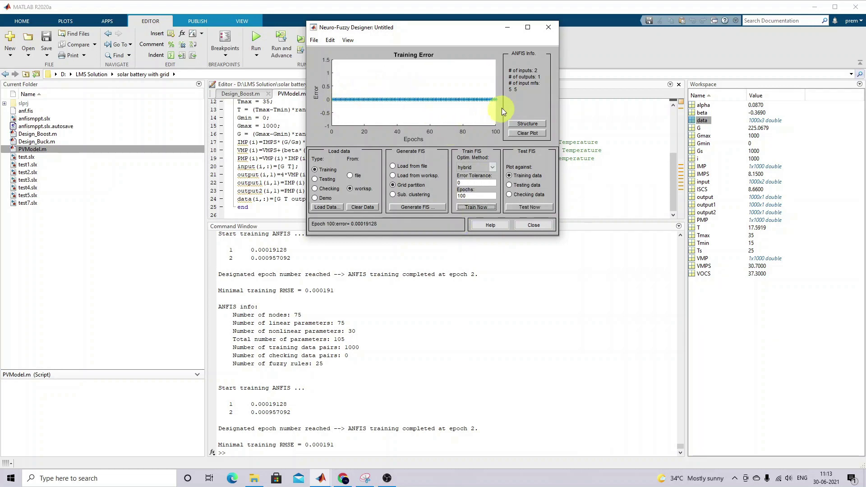
{"action": "left_click", "coordinate": [520, 206]}
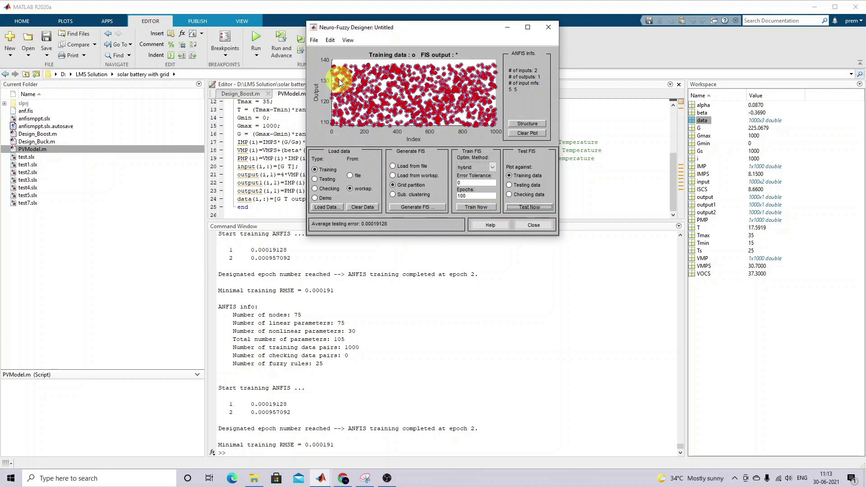
Step: Export the trained FIS to a file named anf1 in the solar battery with grid folder
{"action": "left_click", "coordinate": [314, 40]}
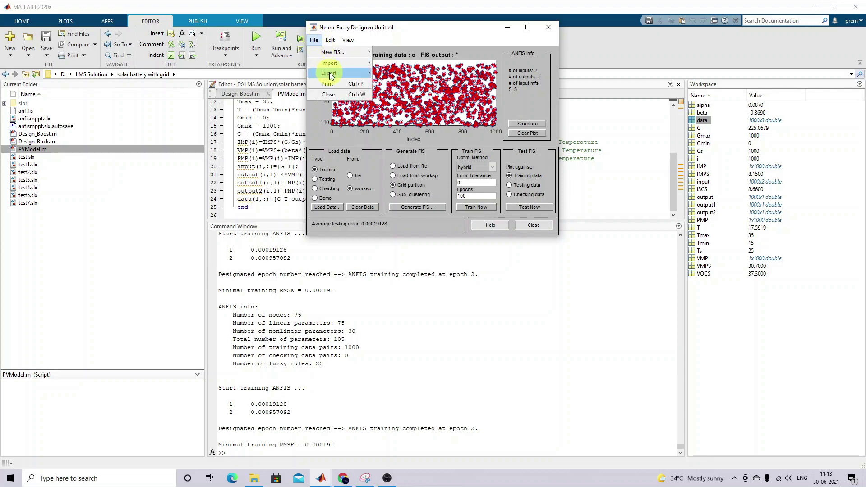
{"action": "mouse_move", "coordinate": [330, 74]}
{"action": "left_click", "coordinate": [400, 85]}
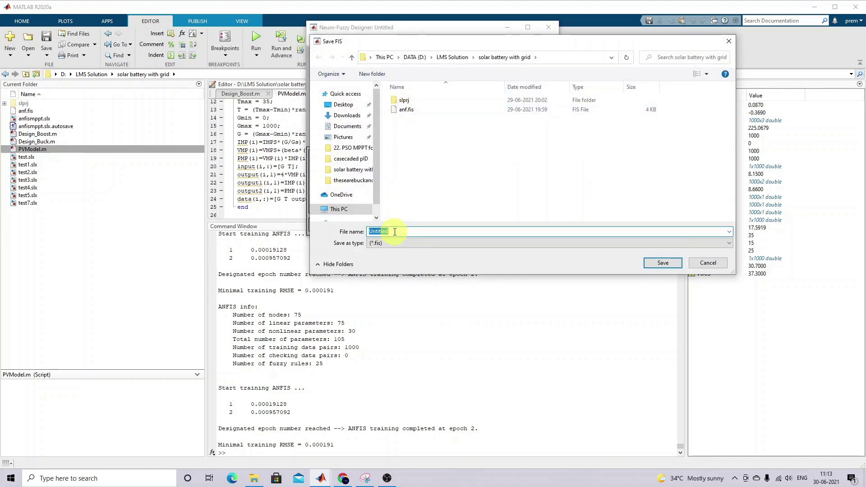
{"action": "type", "text": "test"}
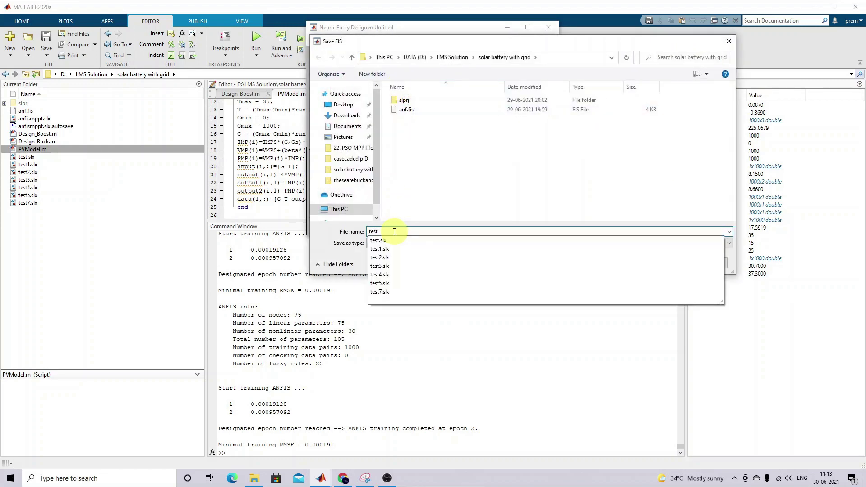
{"action": "key", "text": "BackSpace"}
{"action": "key", "text": "BackSpace"}
{"action": "key", "text": "BackSpace"}
{"action": "key", "text": "BackSpace"}
{"action": "type", "text": "anf1"}
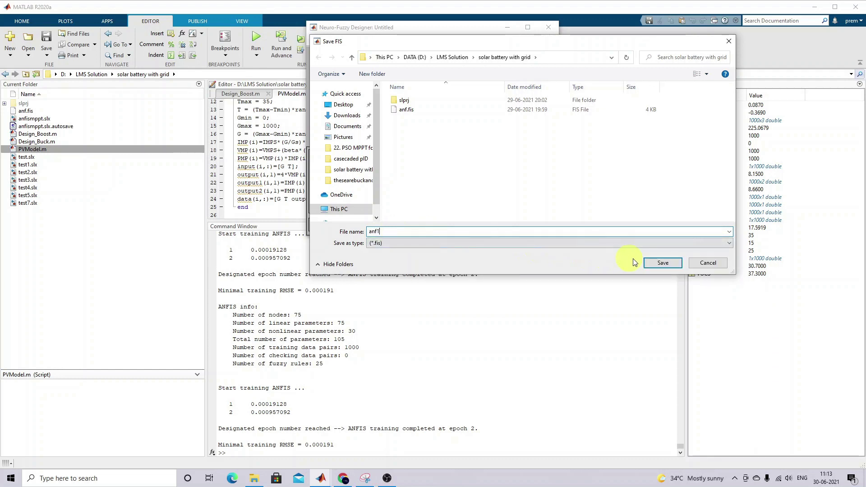
{"action": "left_click", "coordinate": [663, 262]}
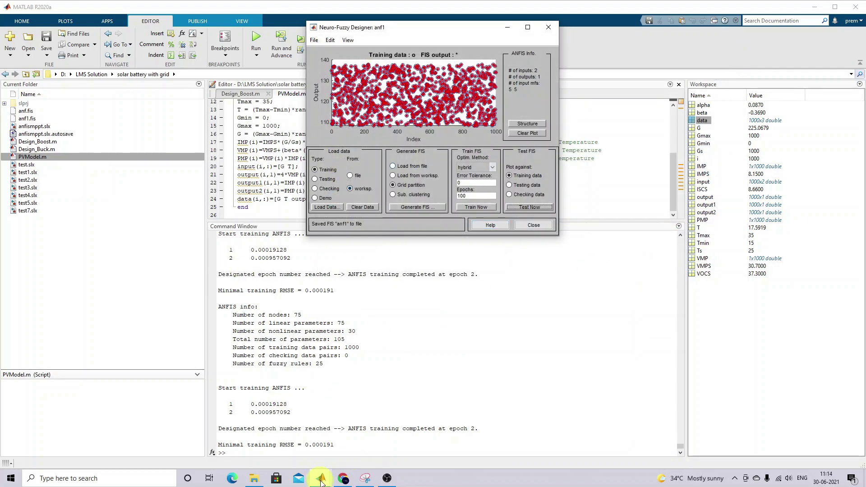
Step: Switch to the anfismppt model in Simulink and set the Fuzzy Logic Controller's FIS name to 'anf1.fis'
{"action": "mouse_move", "coordinate": [321, 478]}
{"action": "left_click", "coordinate": [239, 446]}
{"action": "double_click", "coordinate": [609, 382]}
{"action": "left_click", "coordinate": [677, 319]}
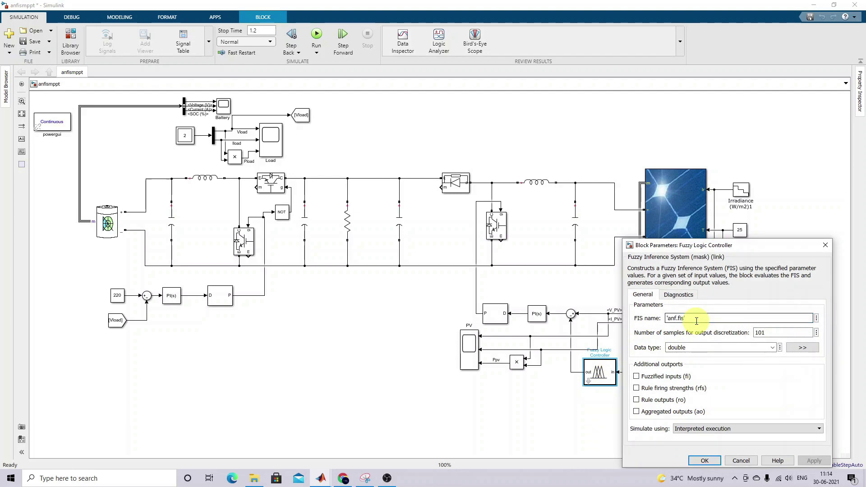
{"action": "type", "text": "1"}
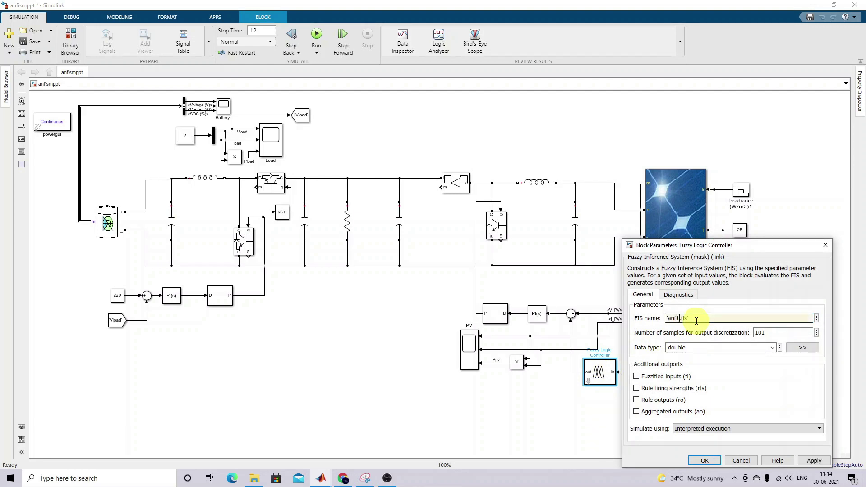
{"action": "left_click", "coordinate": [704, 460]}
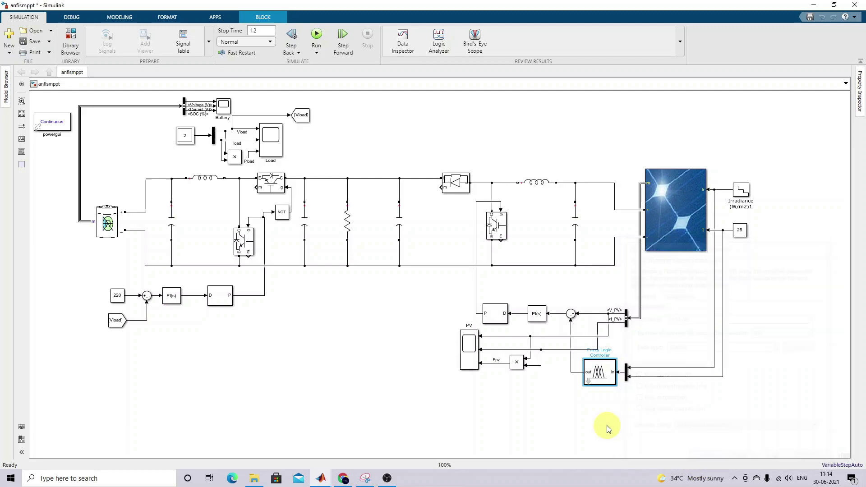
Step: Mark the Fuzzy Logic Controller's inputs and output, the V_PV feedback and the PI controller with temporary pen strokes
{"action": "key", "text": "ctrl+shift+d"}
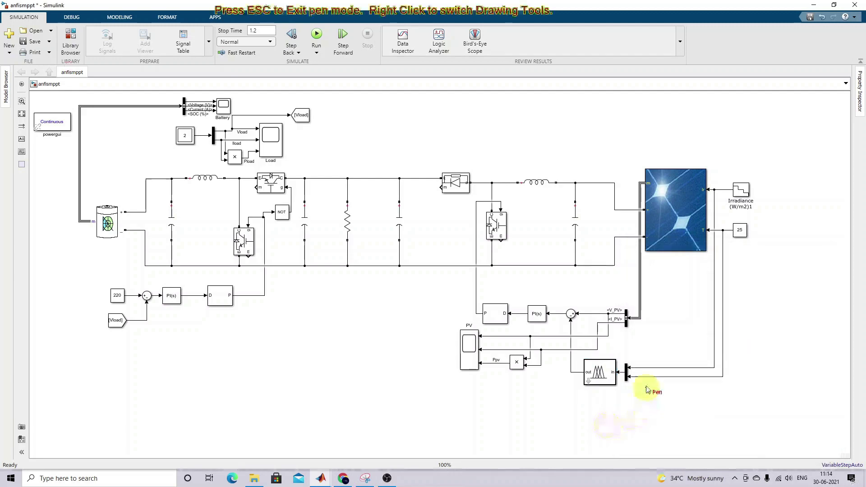
{"action": "left_click_drag", "start_coordinate": [645, 364], "coordinate": [638, 383]}
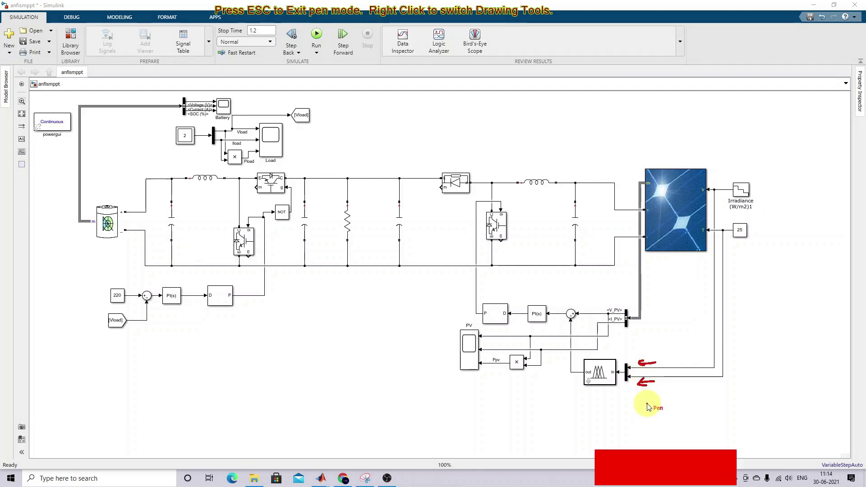
{"action": "left_click_drag", "start_coordinate": [577, 379], "coordinate": [563, 354]}
{"action": "mouse_move", "coordinate": [598, 308]}
{"action": "left_mouse_down"}
{"action": "mouse_move", "coordinate": [583, 308]}
{"action": "mouse_move", "coordinate": [590, 304]}
{"action": "mouse_move", "coordinate": [589, 312]}
{"action": "left_mouse_up"}
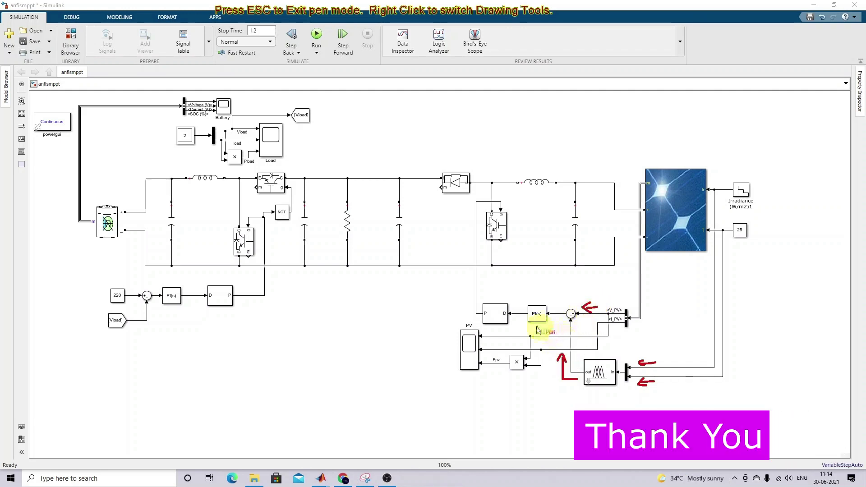
{"action": "left_click_drag", "start_coordinate": [531, 324], "coordinate": [548, 324]}
{"action": "key", "text": "Escape"}
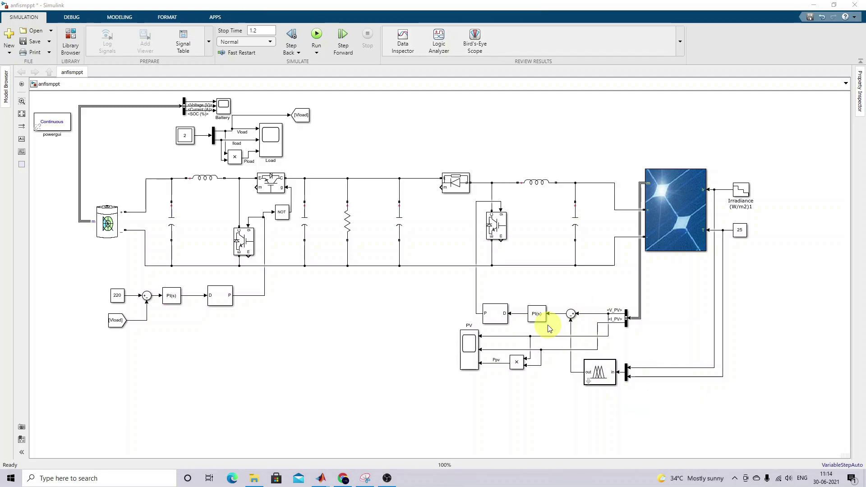
Step: Review the parameters of the MPPT loop's PI controller and of the PWM generator that follows it
{"action": "left_click", "coordinate": [539, 315]}
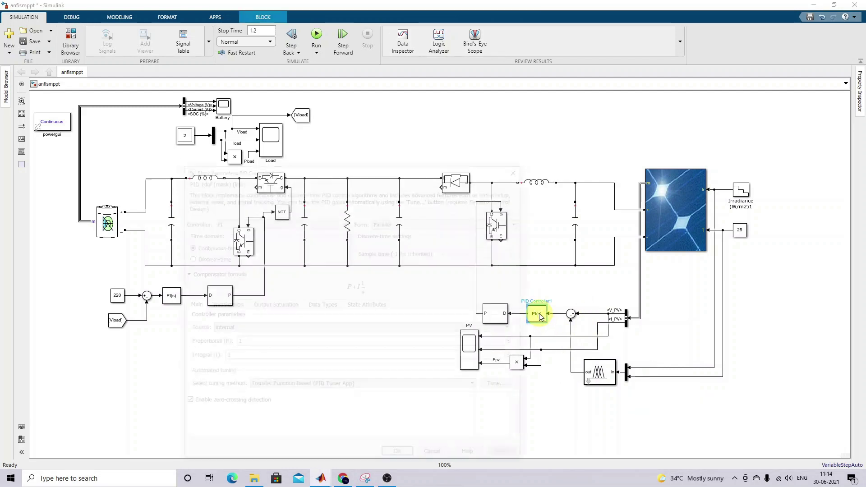
{"action": "double_click", "coordinate": [541, 318]}
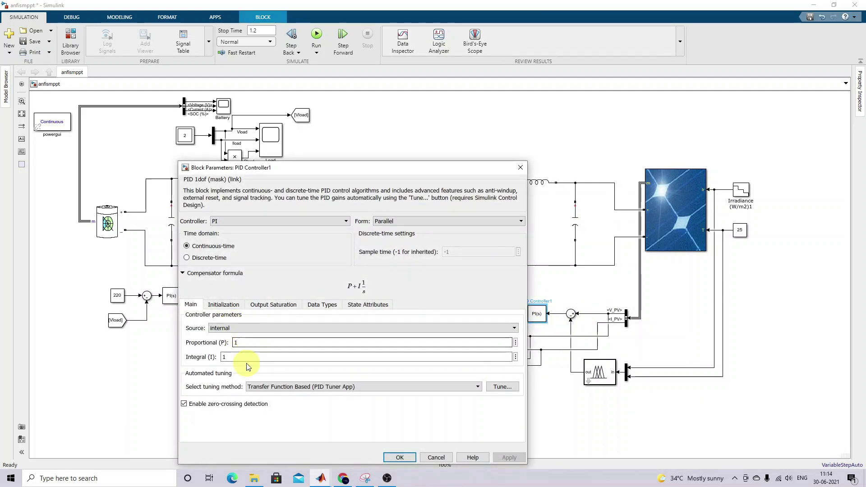
{"action": "left_click", "coordinate": [399, 457]}
{"action": "left_click", "coordinate": [497, 321]}
{"action": "double_click", "coordinate": [498, 321]}
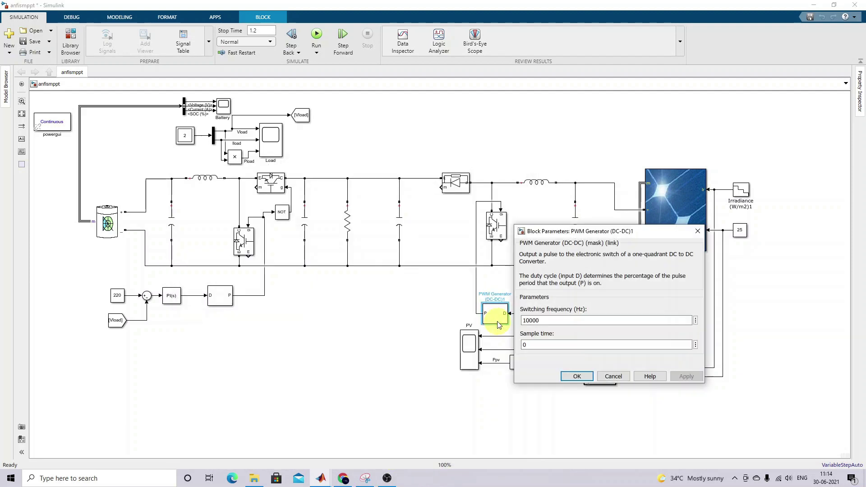
{"action": "left_click", "coordinate": [532, 321]}
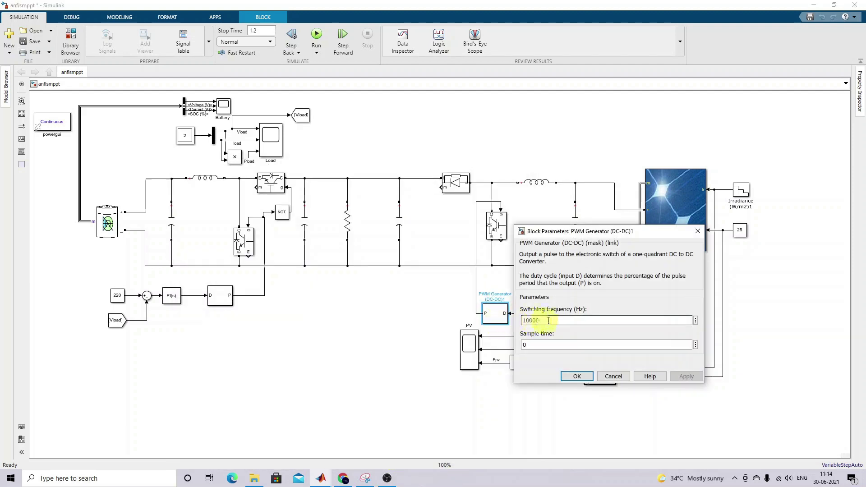
{"action": "left_click", "coordinate": [572, 377]}
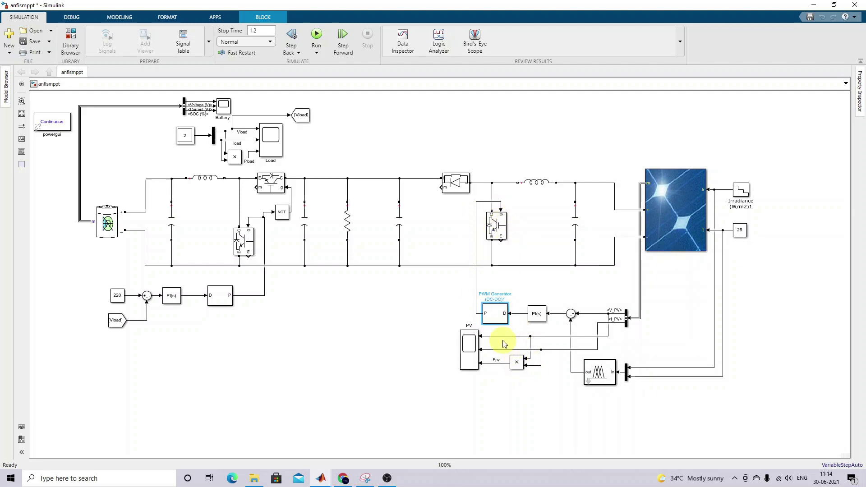
Step: Mark the voltage and current signals entering the PV scope with temporary pen strokes and clear the marks
{"action": "key", "text": "F8"}
{"action": "mouse_move", "coordinate": [504, 341]}
{"action": "left_mouse_down"}
{"action": "mouse_move", "coordinate": [489, 341]}
{"action": "mouse_move", "coordinate": [501, 356]}
{"action": "left_mouse_up"}
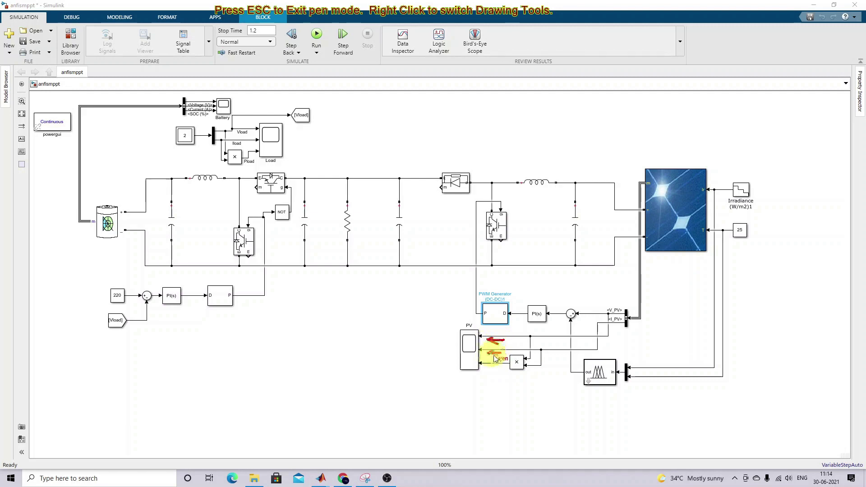
{"action": "key", "text": "Escape"}
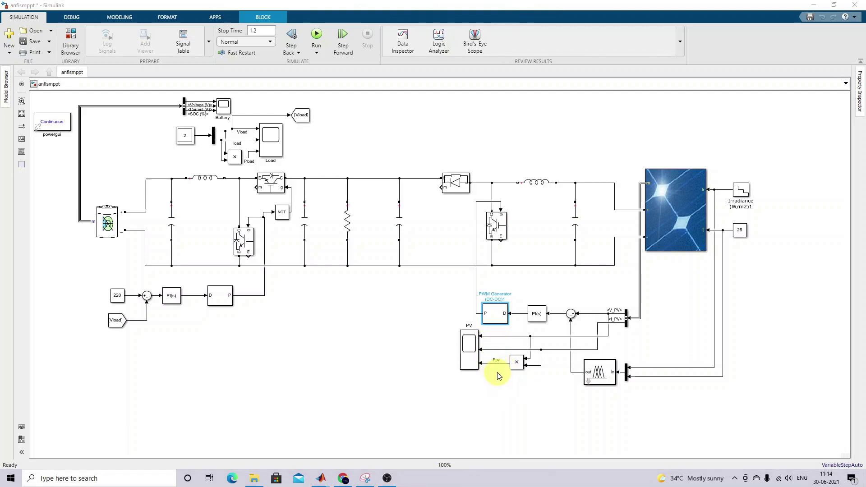
Step: Review the Irradiance stair generator's time, amplitude and sample time parameters
{"action": "double_click", "coordinate": [740, 193]}
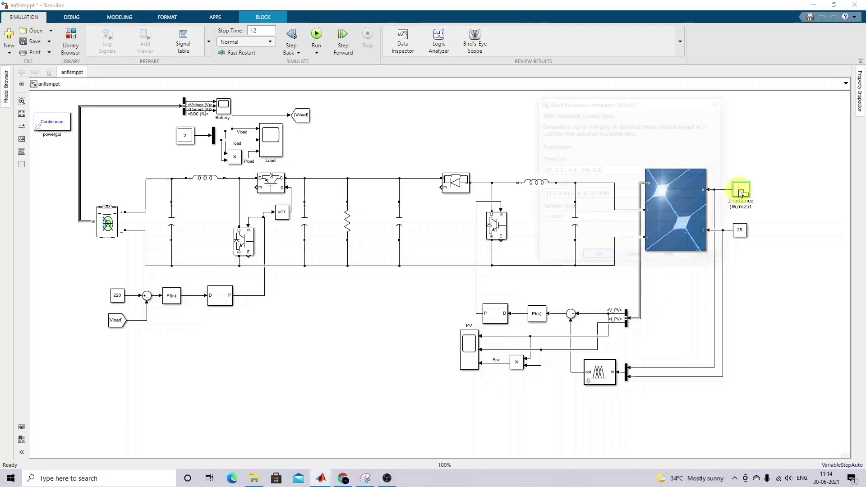
{"action": "left_click", "coordinate": [549, 195]}
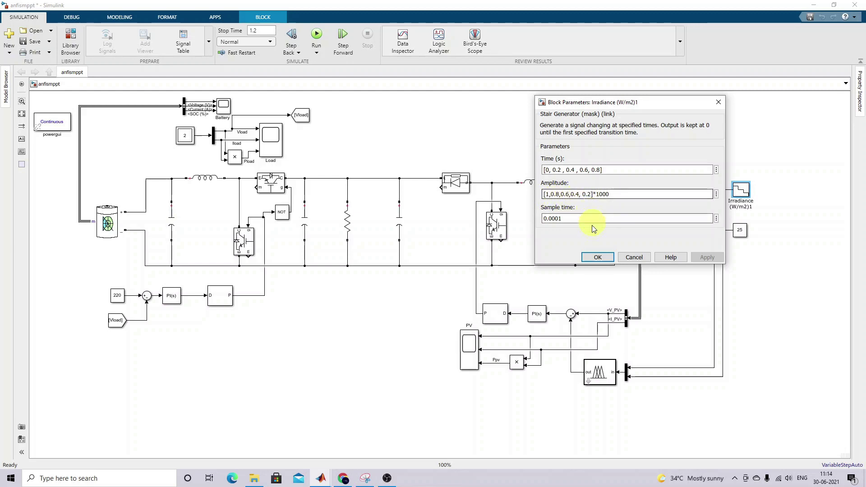
{"action": "left_click", "coordinate": [598, 258]}
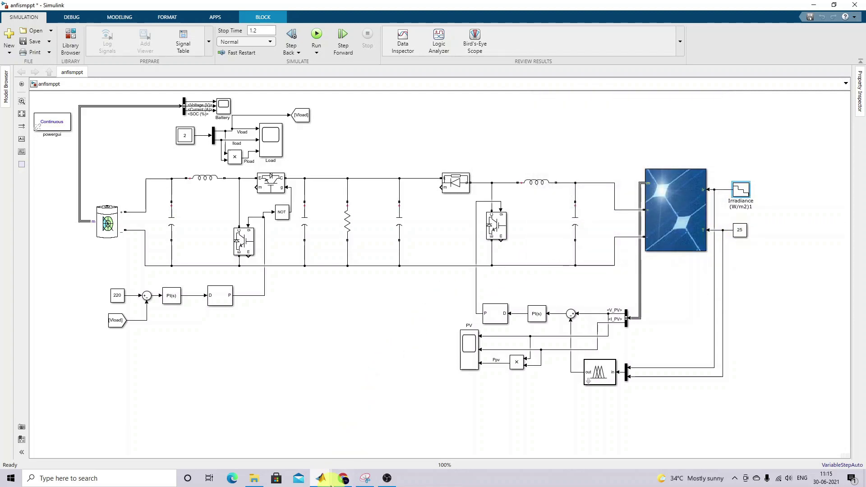
Step: Show the Battery, Load and PV scope windows over the anfismppt model and run the simulation
{"action": "mouse_move", "coordinate": [321, 479]}
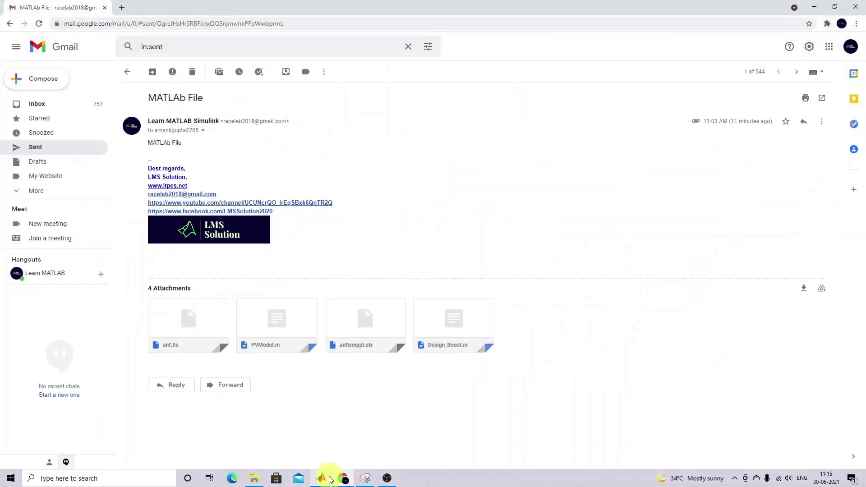
{"action": "left_click", "coordinate": [228, 440]}
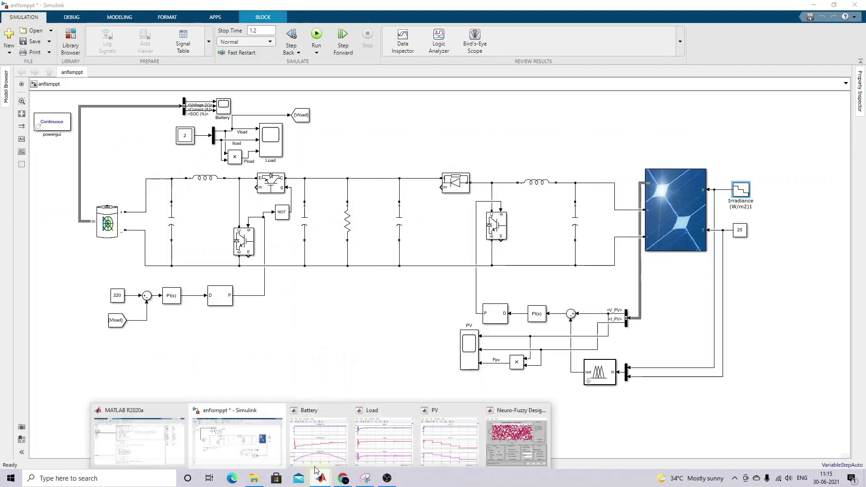
{"action": "left_click", "coordinate": [318, 442]}
{"action": "left_click", "coordinate": [379, 451]}
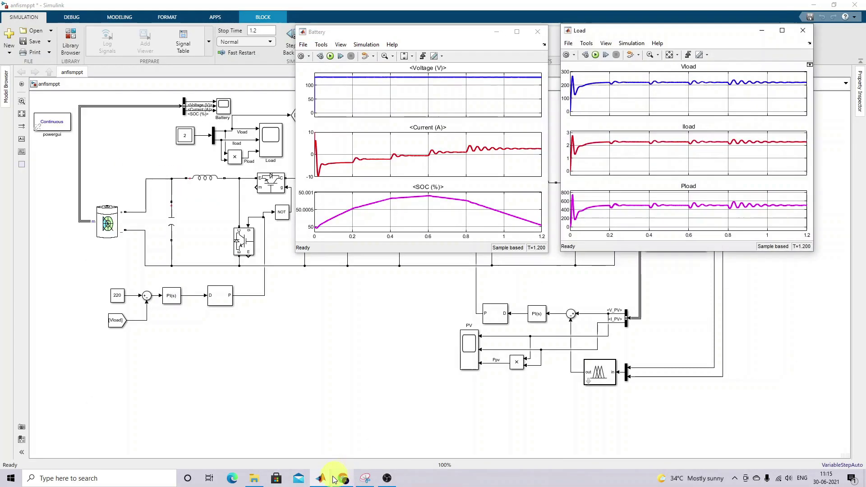
{"action": "left_click", "coordinate": [459, 443]}
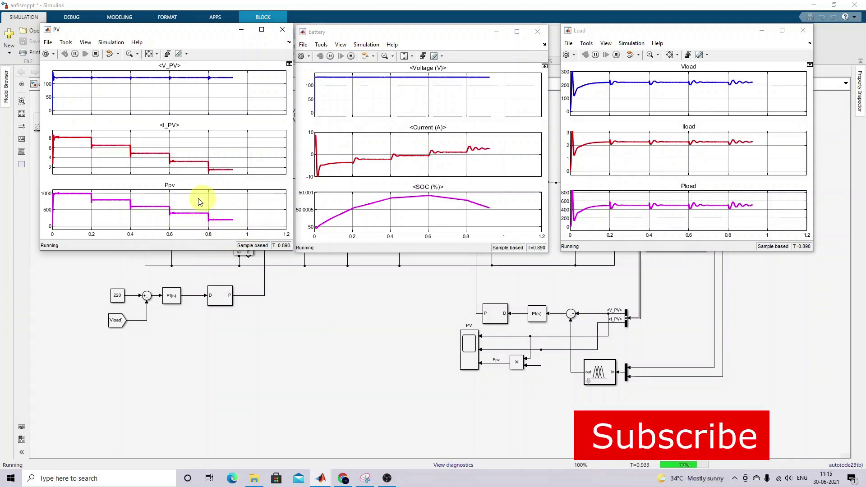
Step: Tick the V_PV, I_PV and Ppv curves in the PV scope with the annotation pen
{"action": "key", "text": "ctrl+shift+p"}
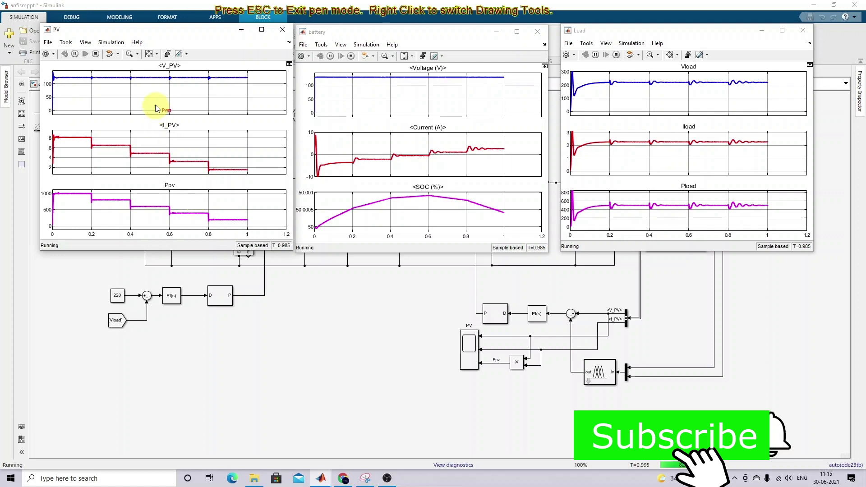
{"action": "left_click_drag", "start_coordinate": [152, 90], "coordinate": [184, 82]}
{"action": "left_click_drag", "start_coordinate": [150, 142], "coordinate": [187, 135]}
{"action": "left_click_drag", "start_coordinate": [144, 210], "coordinate": [172, 203]}
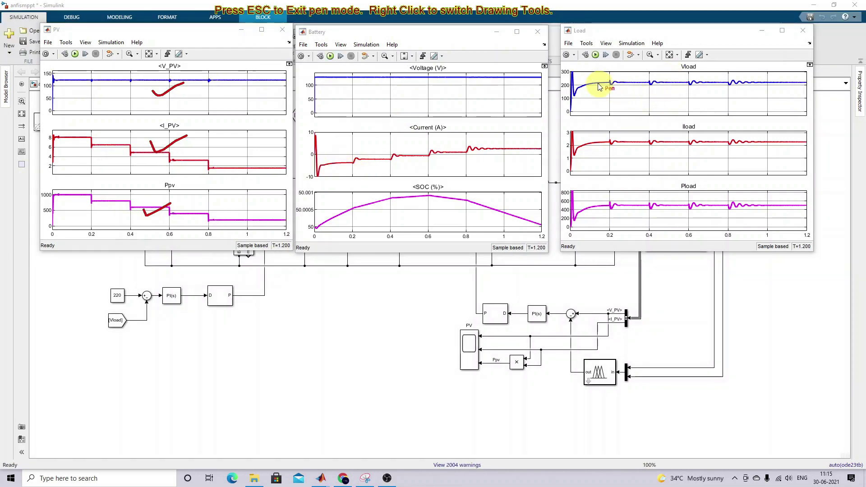
Step: Circle the settled parts of the Vload, Iload and Pload curves in the Load scope with the pen
{"action": "mouse_move", "coordinate": [586, 75]}
{"action": "left_mouse_down"}
{"action": "mouse_move", "coordinate": [589, 88]}
{"action": "mouse_move", "coordinate": [808, 85]}
{"action": "mouse_move", "coordinate": [807, 75]}
{"action": "mouse_move", "coordinate": [587, 74]}
{"action": "left_mouse_up"}
{"action": "mouse_move", "coordinate": [601, 136]}
{"action": "left_mouse_down"}
{"action": "mouse_move", "coordinate": [603, 149]}
{"action": "mouse_move", "coordinate": [806, 151]}
{"action": "mouse_move", "coordinate": [808, 135]}
{"action": "mouse_move", "coordinate": [596, 140]}
{"action": "left_mouse_up"}
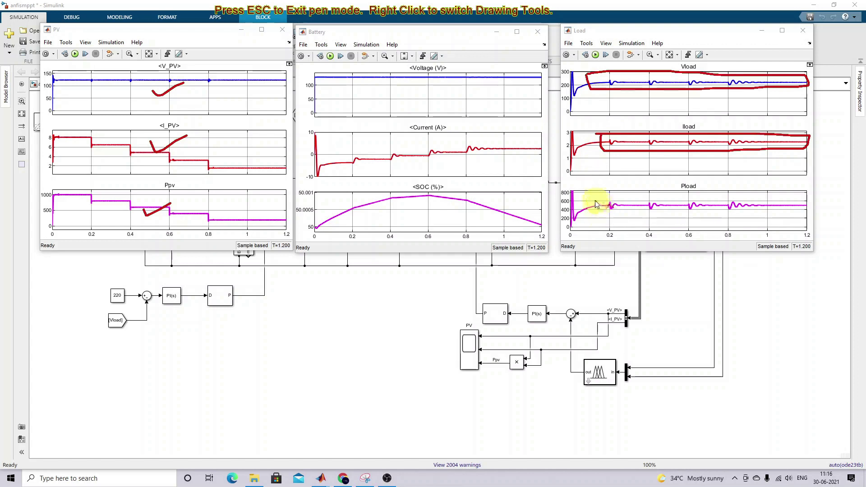
{"action": "mouse_move", "coordinate": [584, 195]}
{"action": "left_mouse_down"}
{"action": "mouse_move", "coordinate": [589, 222]}
{"action": "mouse_move", "coordinate": [804, 223]}
{"action": "mouse_move", "coordinate": [806, 209]}
{"action": "mouse_move", "coordinate": [804, 196]}
{"action": "mouse_move", "coordinate": [589, 202]}
{"action": "left_mouse_up"}
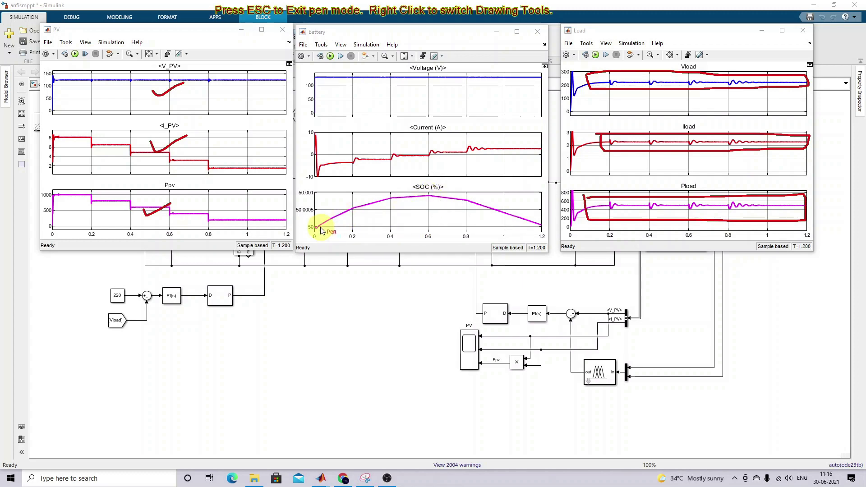
Step: Mark the battery SOC's rise and fall, the battery current up to 0.6 s and the PV power after 0.6 s with pen strokes
{"action": "mouse_move", "coordinate": [318, 226]}
{"action": "left_mouse_down"}
{"action": "mouse_move", "coordinate": [345, 209]}
{"action": "mouse_move", "coordinate": [410, 196]}
{"action": "left_mouse_up"}
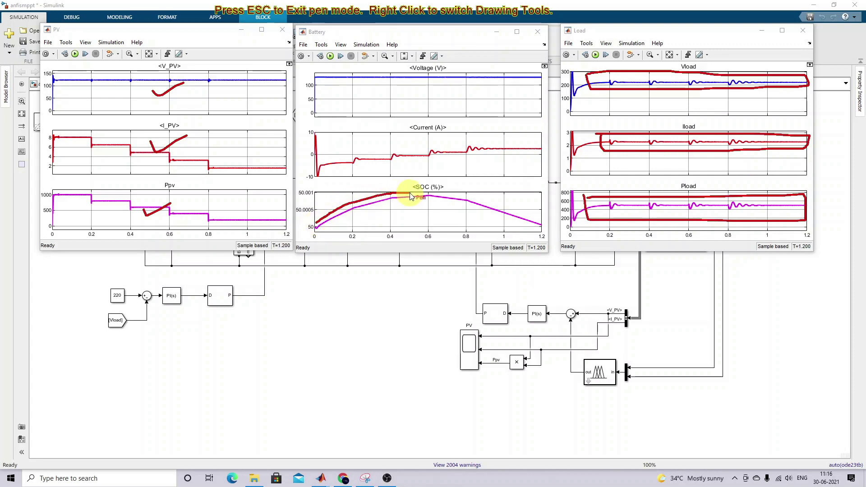
{"action": "mouse_move", "coordinate": [339, 150]}
{"action": "left_mouse_down"}
{"action": "mouse_move", "coordinate": [321, 153]}
{"action": "mouse_move", "coordinate": [318, 171]}
{"action": "mouse_move", "coordinate": [428, 162]}
{"action": "mouse_move", "coordinate": [358, 145]}
{"action": "mouse_move", "coordinate": [317, 164]}
{"action": "left_mouse_up"}
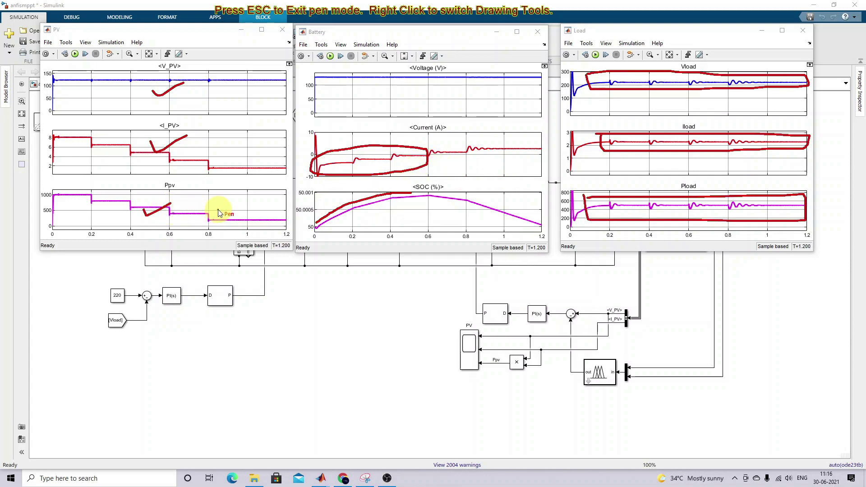
{"action": "mouse_move", "coordinate": [209, 211]}
{"action": "left_mouse_down"}
{"action": "mouse_move", "coordinate": [163, 212]}
{"action": "mouse_move", "coordinate": [162, 220]}
{"action": "mouse_move", "coordinate": [258, 231]}
{"action": "mouse_move", "coordinate": [292, 221]}
{"action": "mouse_move", "coordinate": [226, 214]}
{"action": "left_mouse_up"}
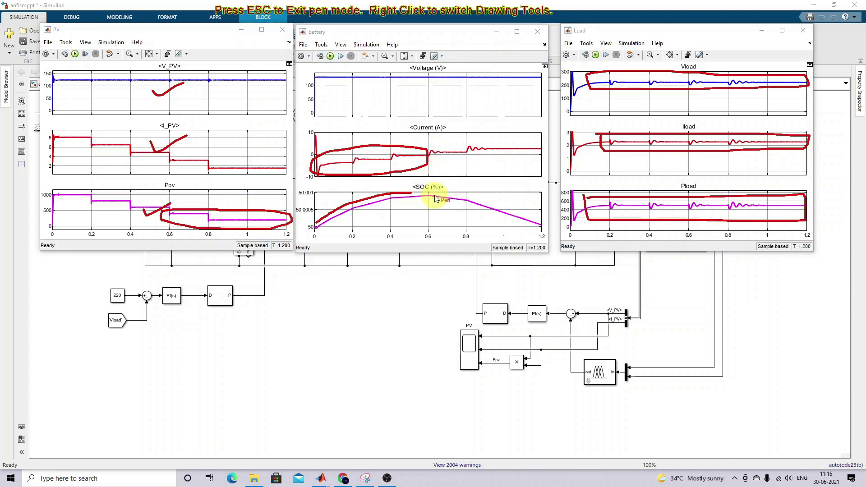
{"action": "left_click_drag", "start_coordinate": [436, 203], "coordinate": [529, 224]}
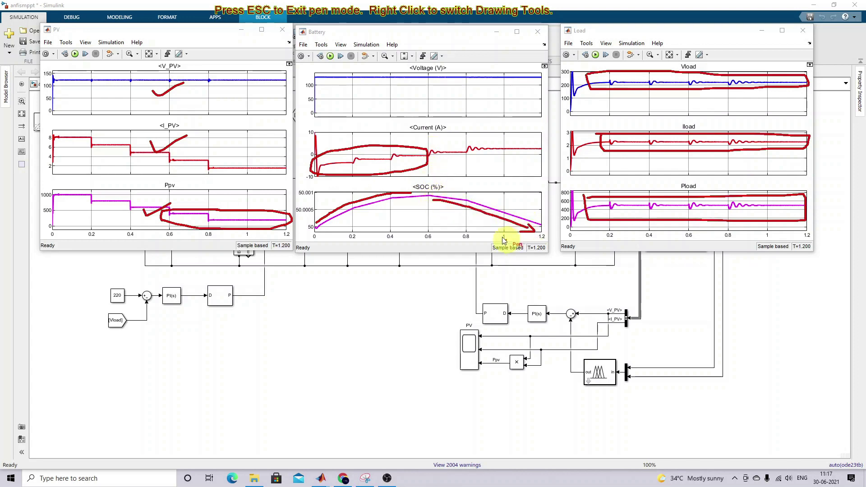
Step: Circle the battery current after 0.6 s and draw arrows pointing at it and at the circled PV power
{"action": "left_click_drag", "start_coordinate": [429, 150], "coordinate": [494, 137]}
{"action": "mouse_move", "coordinate": [429, 151]}
{"action": "left_mouse_down"}
{"action": "mouse_move", "coordinate": [462, 166]}
{"action": "mouse_move", "coordinate": [510, 167]}
{"action": "mouse_move", "coordinate": [549, 148]}
{"action": "mouse_move", "coordinate": [495, 141]}
{"action": "left_mouse_up"}
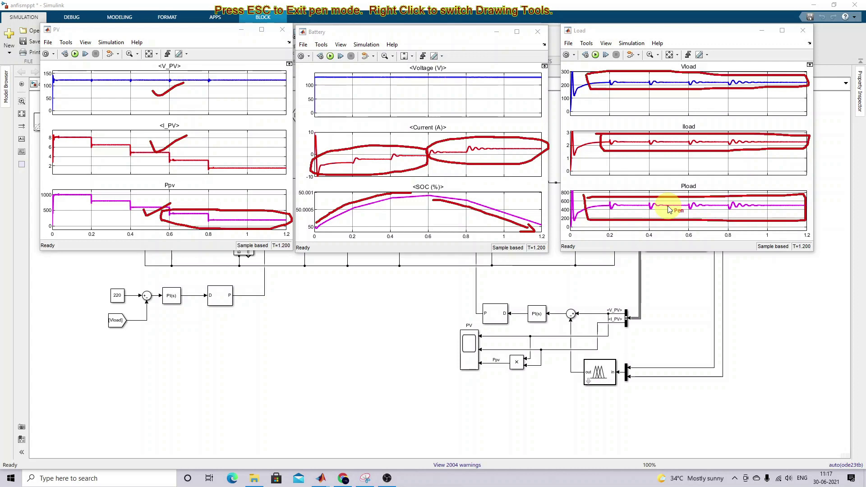
{"action": "left_click_drag", "start_coordinate": [230, 195], "coordinate": [227, 208]}
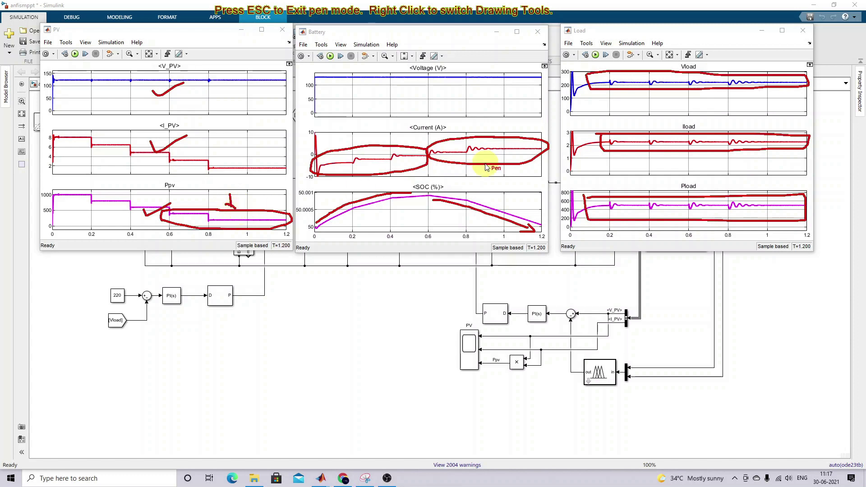
{"action": "left_click_drag", "start_coordinate": [495, 125], "coordinate": [499, 131]}
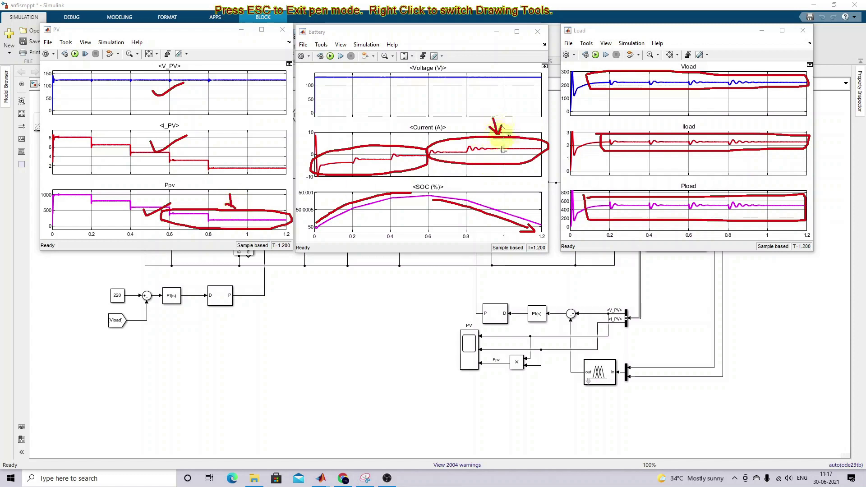